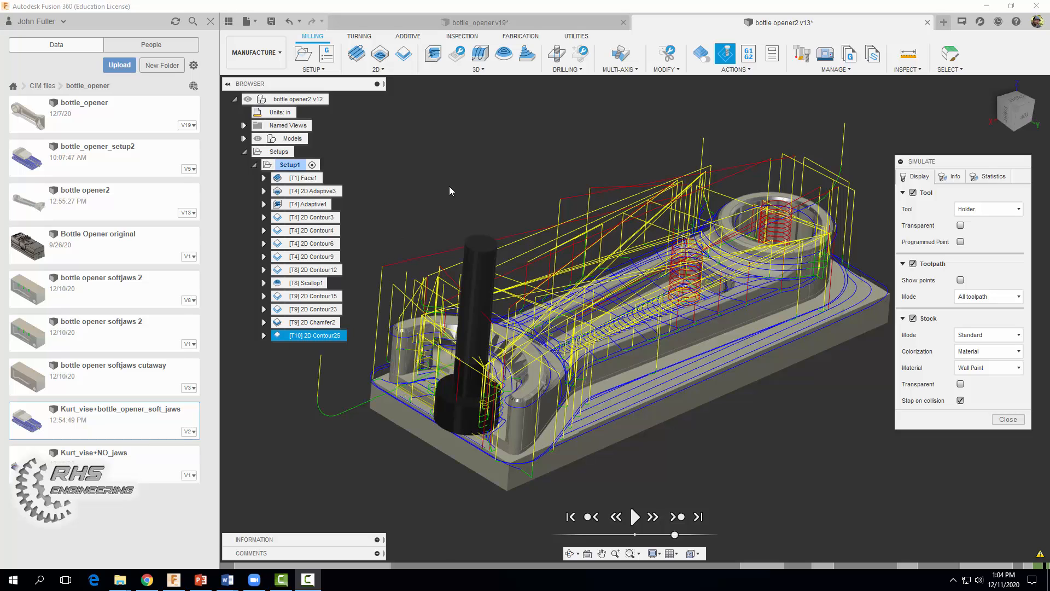
Return to the Design workspace and show Sketch15 with its name text on the underside of the bottle opener.
click(256, 52)
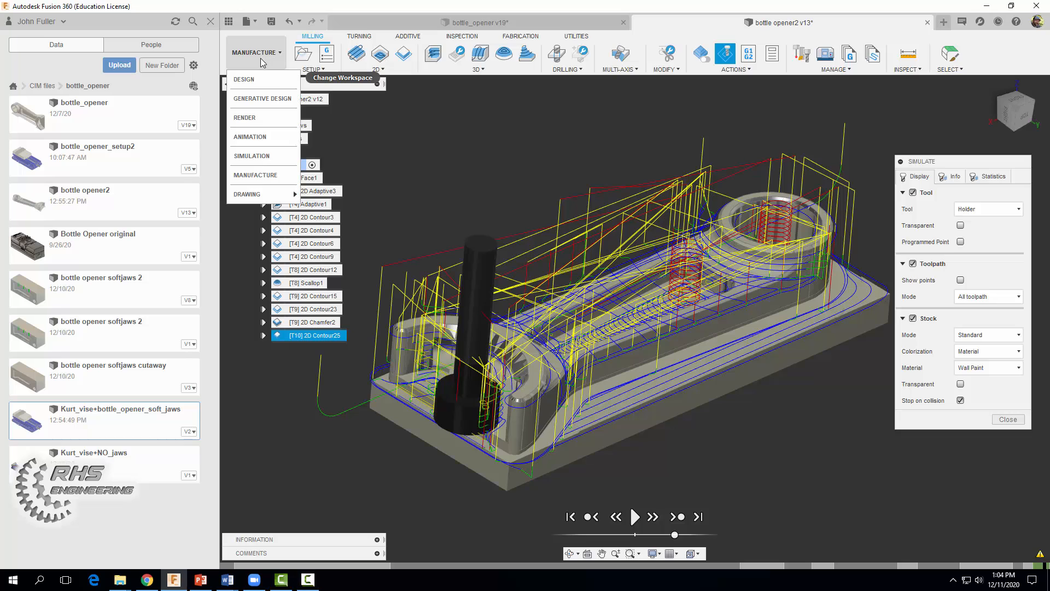
click(261, 80)
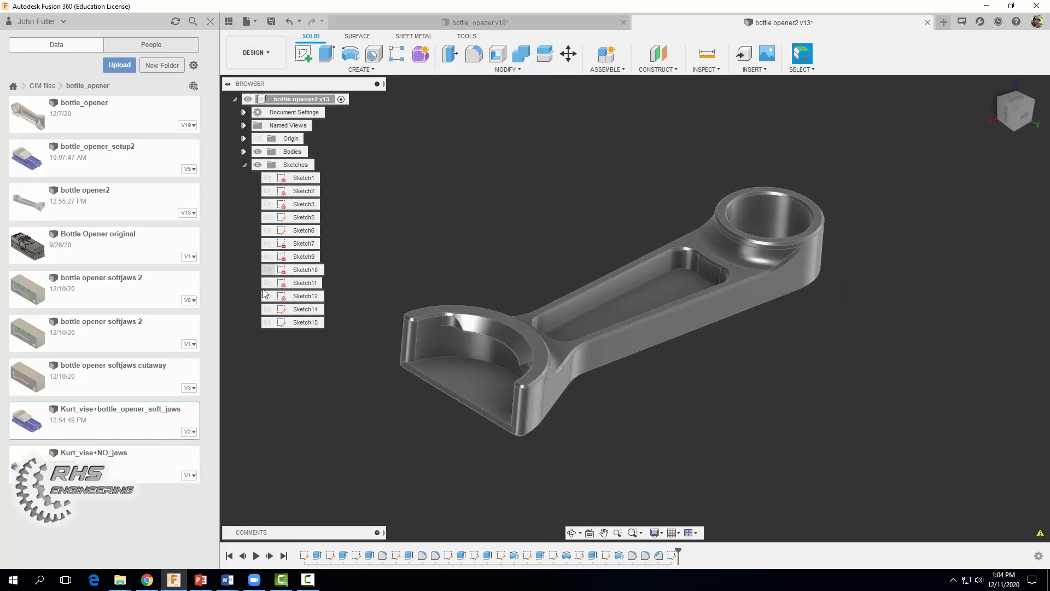
click(267, 324)
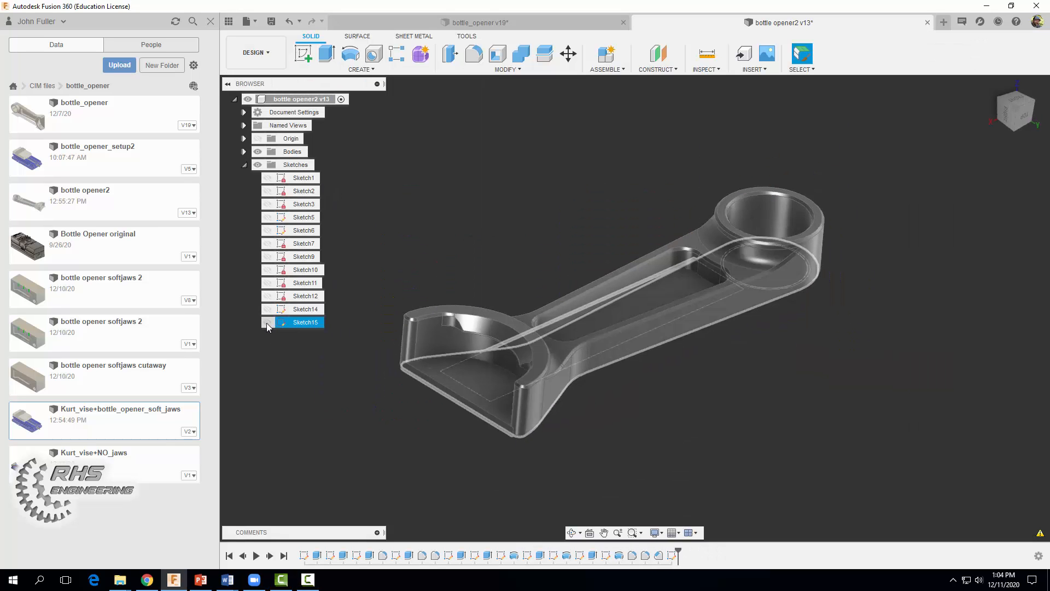
click(267, 322)
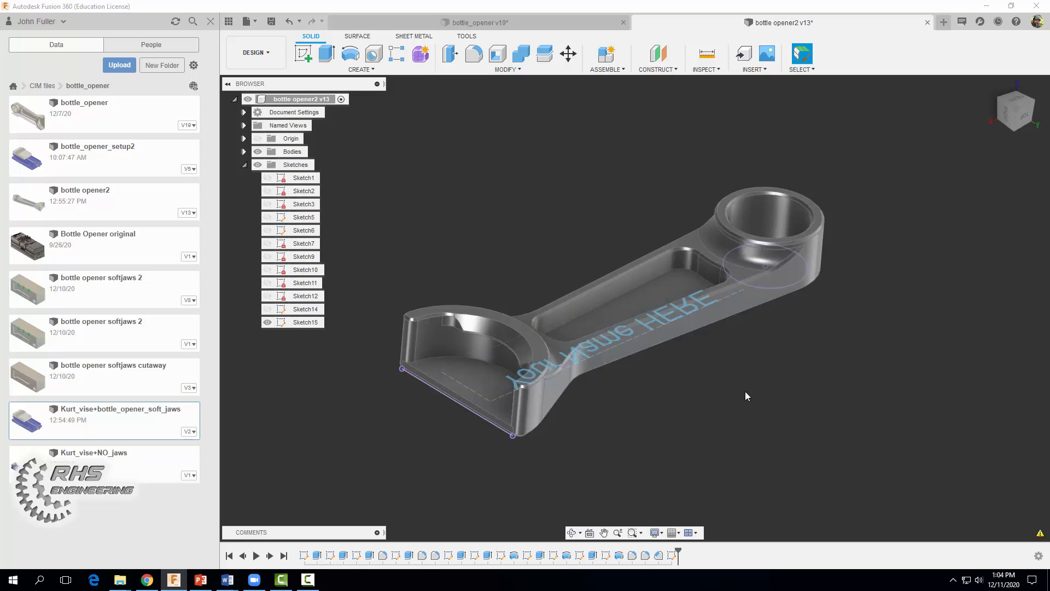
shift+middle_drag(757, 392, 807, 226)
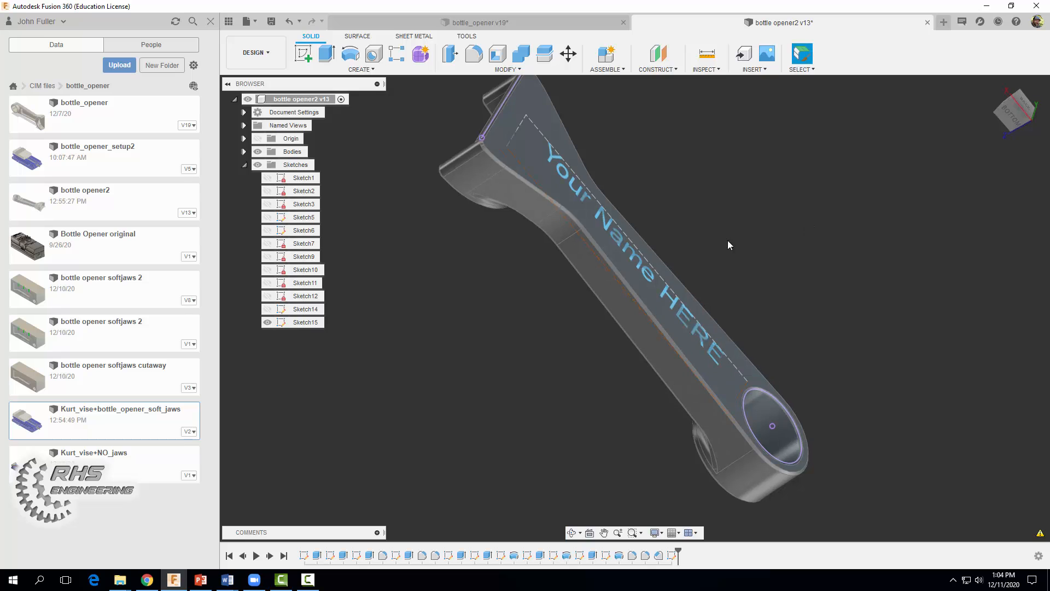
click(674, 309)
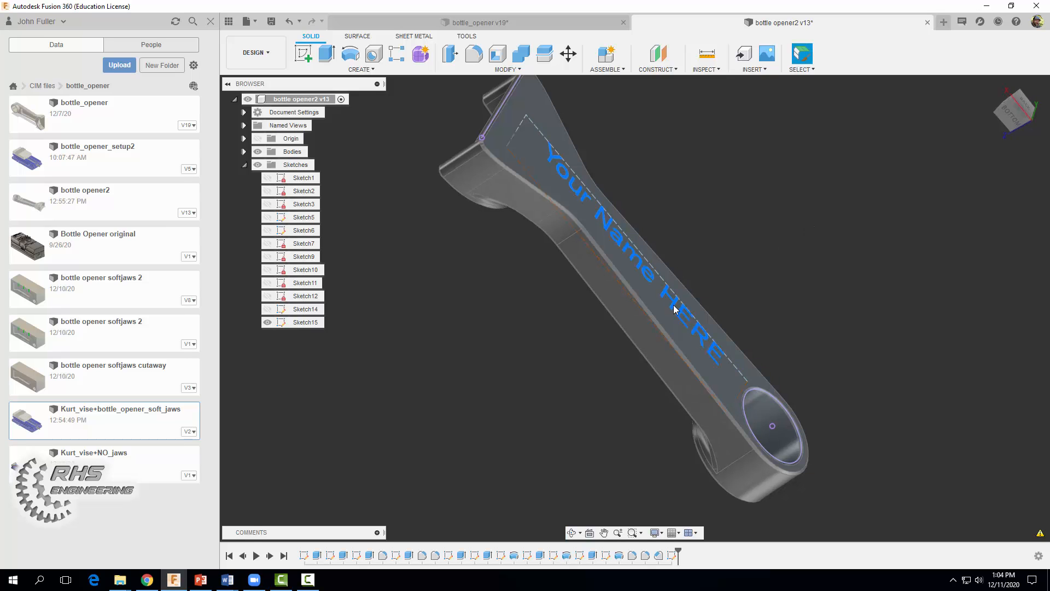
click(365, 195)
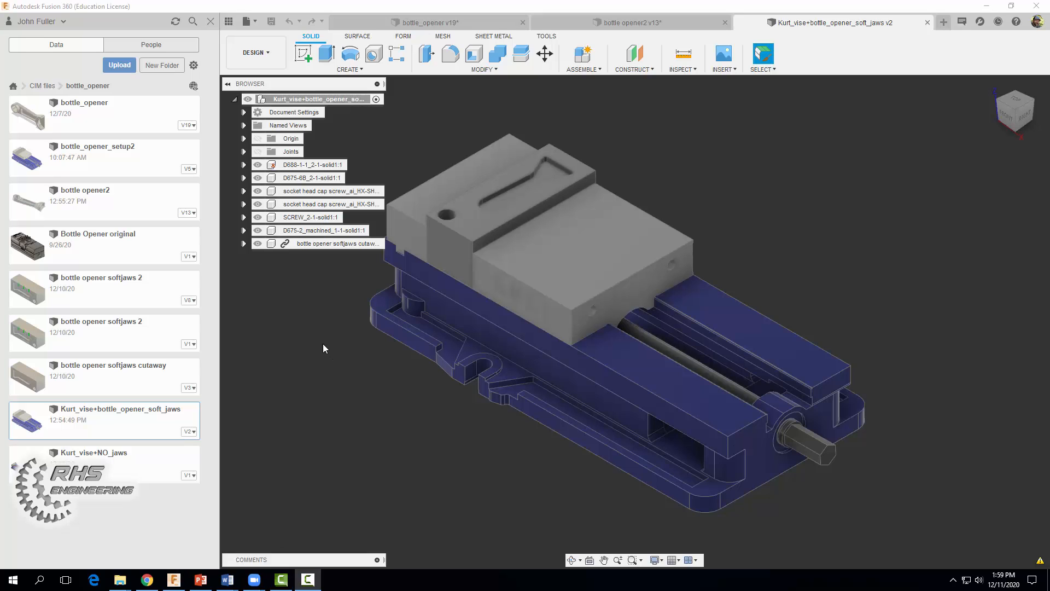
Insert bottle opener2 into the vise assembly, rotated 180° about X and -90° about Z, and place it above the soft jaws.
right_click(73, 204)
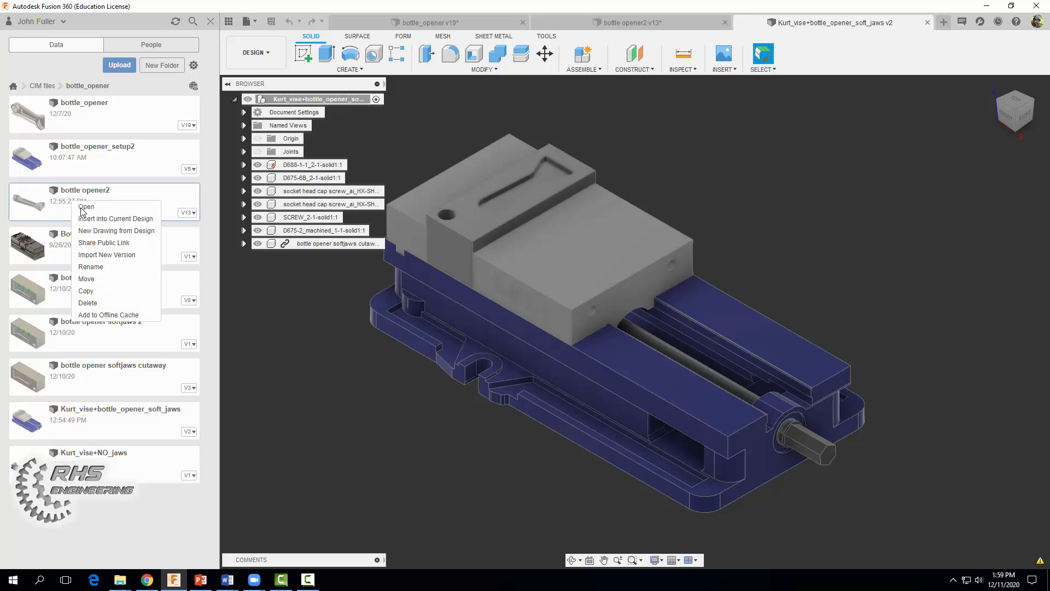
click(93, 224)
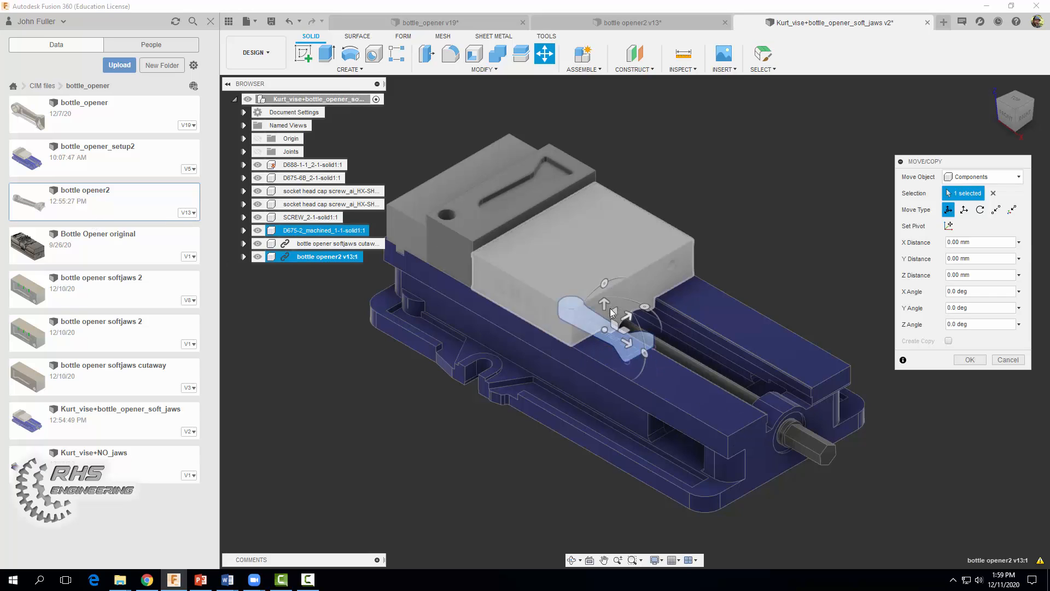
drag(605, 305, 604, 241)
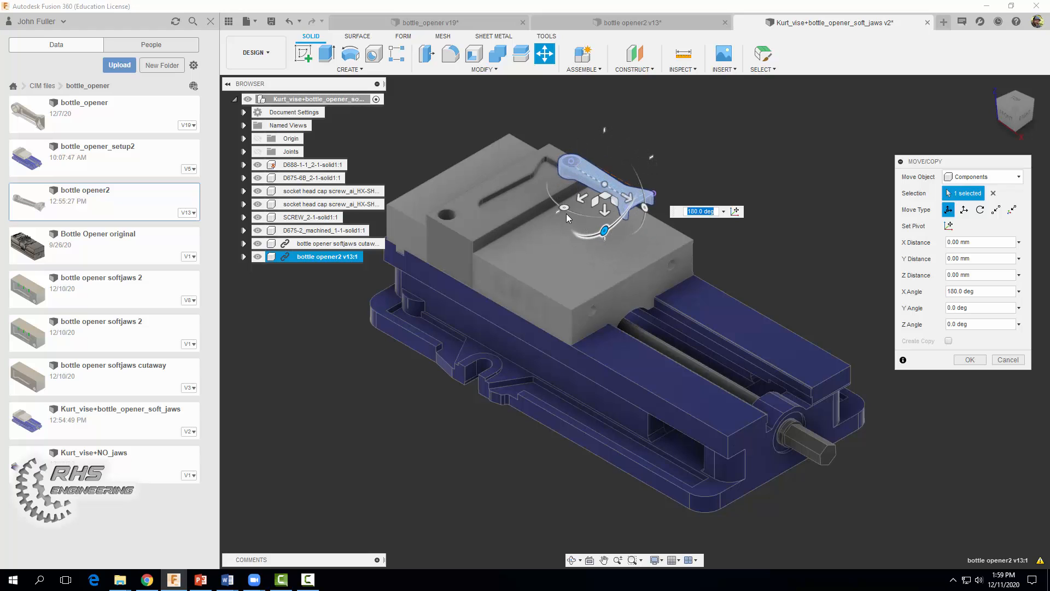
drag(562, 209, 659, 219)
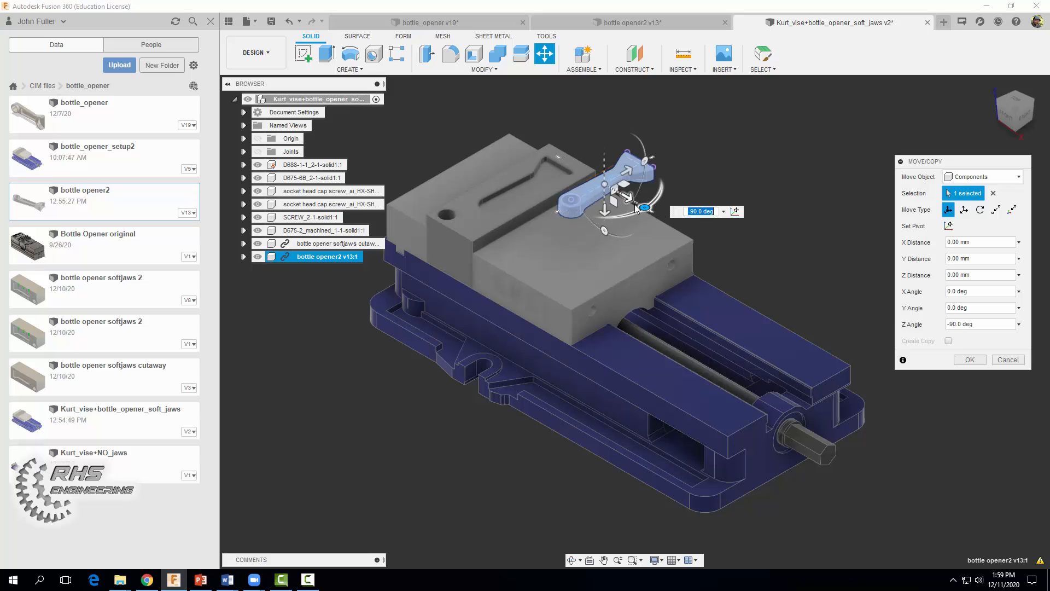
drag(598, 187, 512, 136)
click(958, 361)
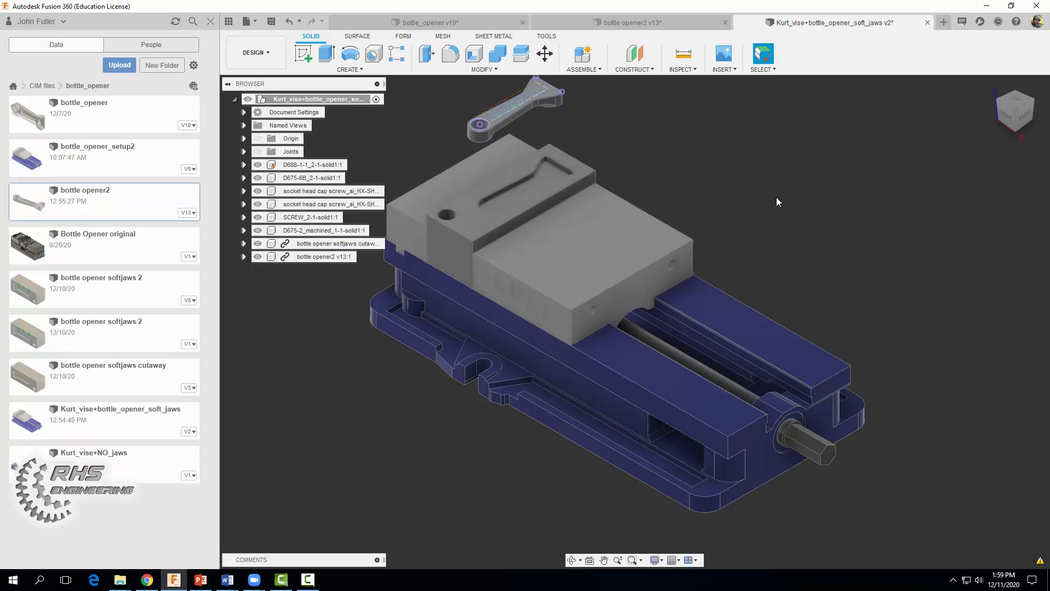
Start a joint with its first origin at the center of the circular edge inside the bottle opener's ring, on the recessed side.
middle_drag(766, 193, 826, 294)
scroll(797, 280, up, 2)
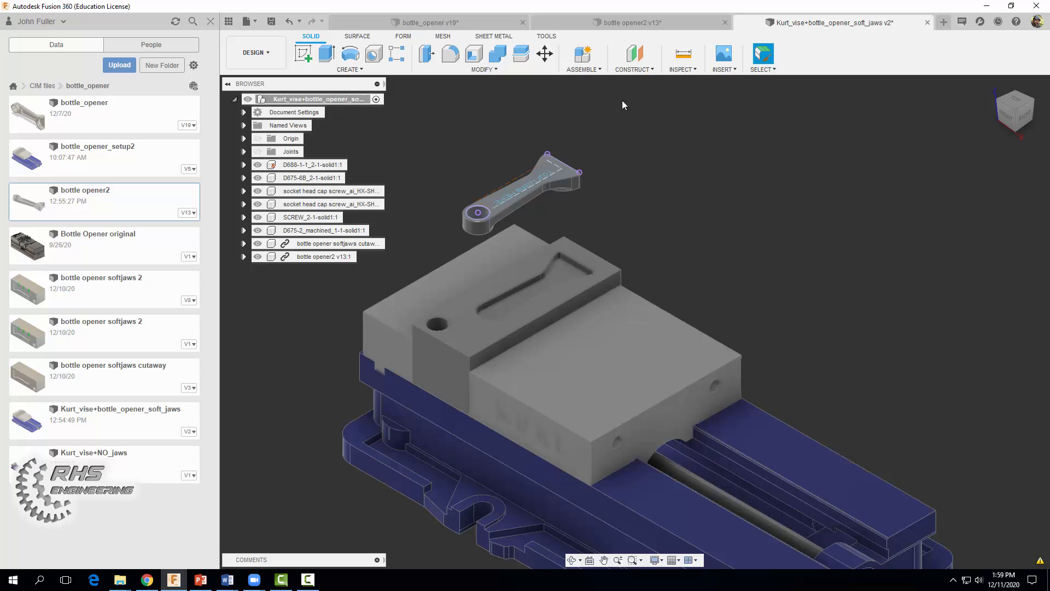
click(577, 73)
click(579, 100)
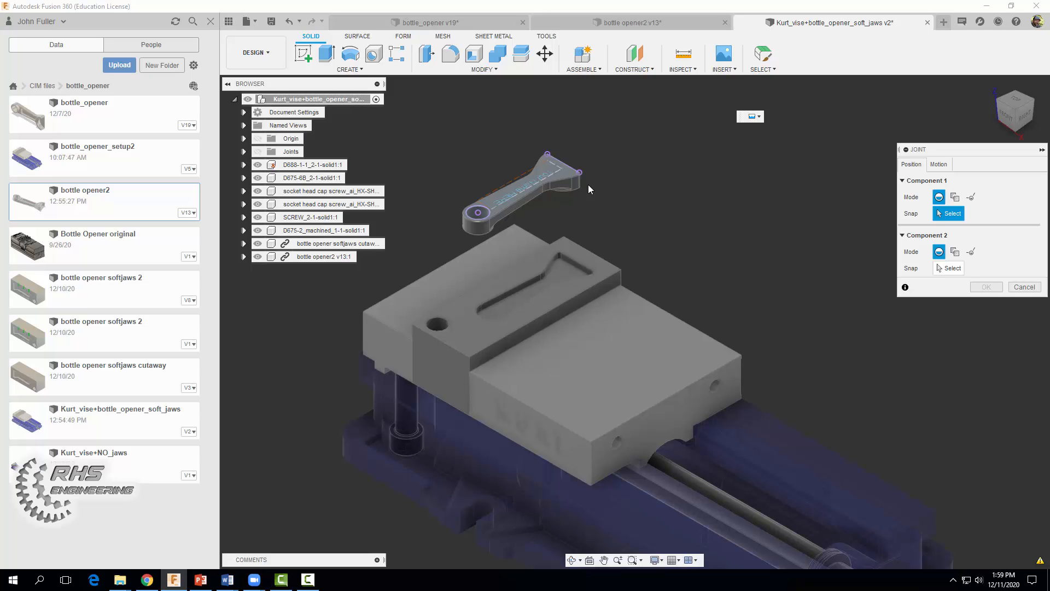
scroll(520, 236, up, 4)
shift+middle_drag(580, 220, 500, 188)
scroll(499, 189, up, 5)
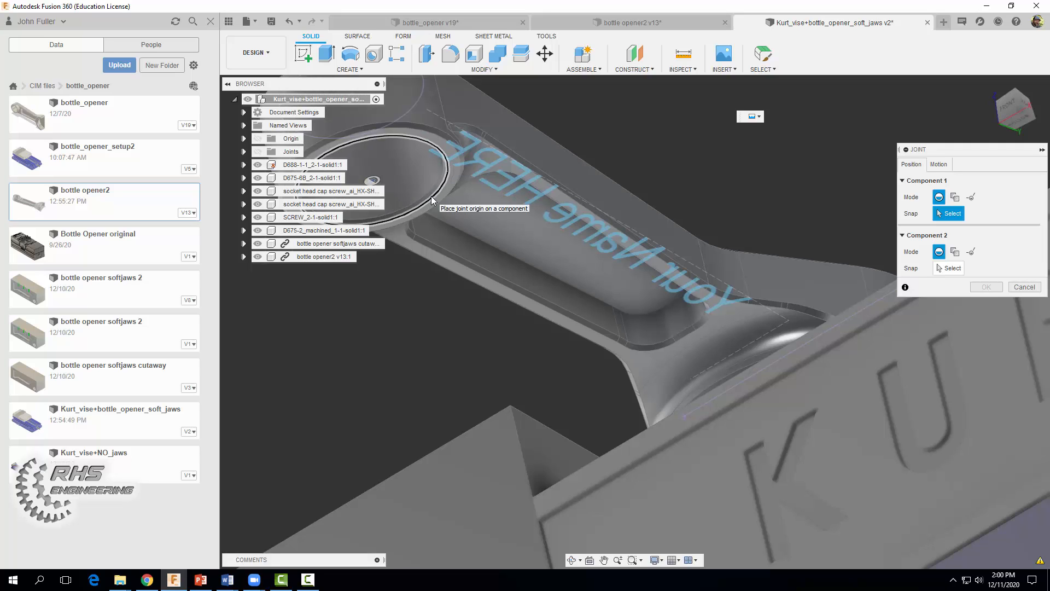
click(432, 200)
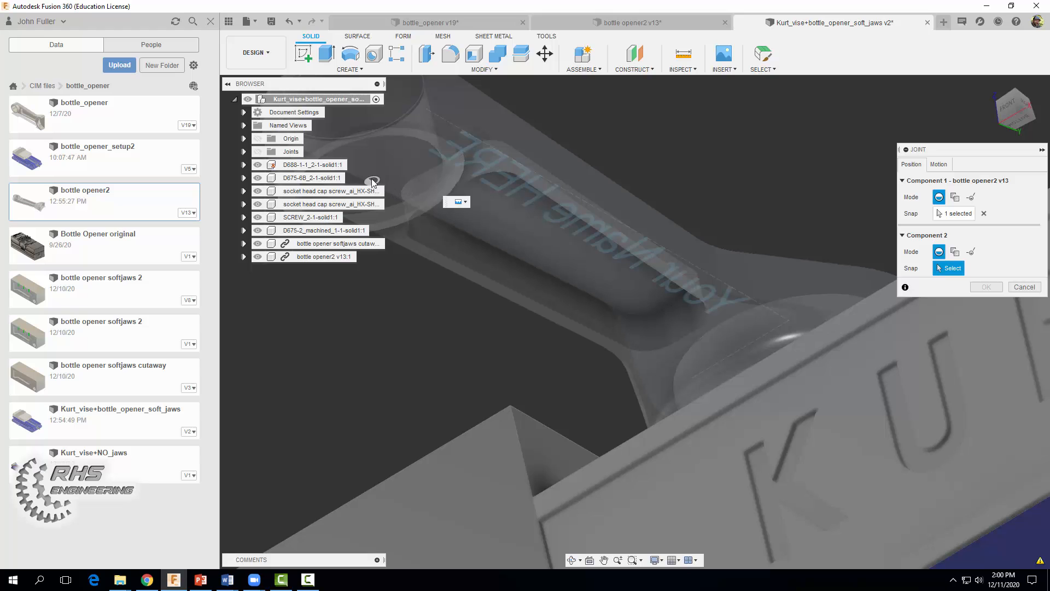
Join the bottle opener to the center of the soft-jaw pocket's rounded end, with a 180° alignment angle and zero offsets.
middle_drag(435, 182, 512, 177)
scroll(596, 251, down, 3)
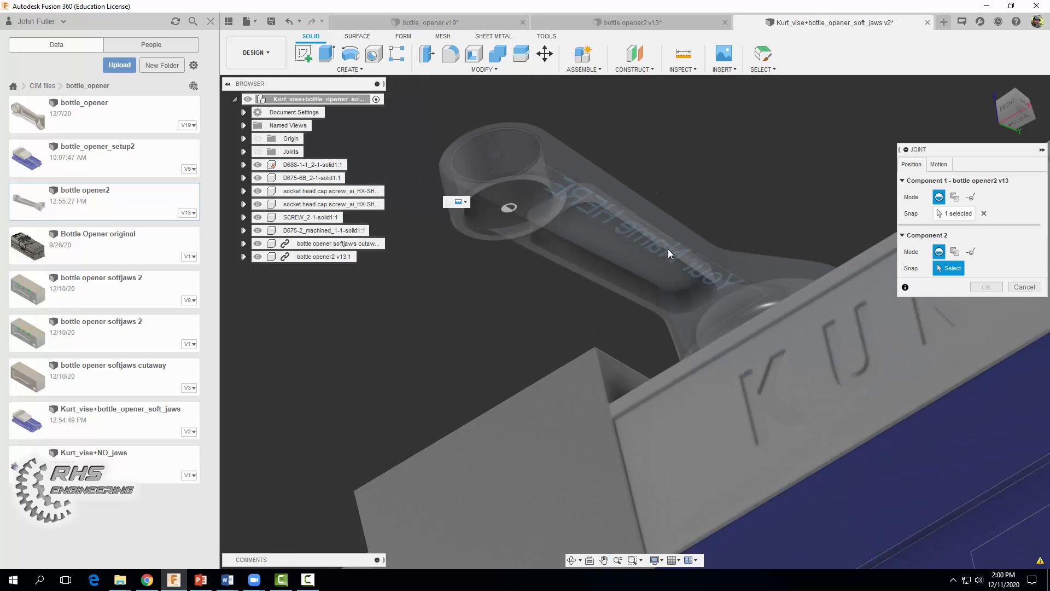
shift+middle_drag(680, 261, 602, 254)
scroll(560, 502, up, 3)
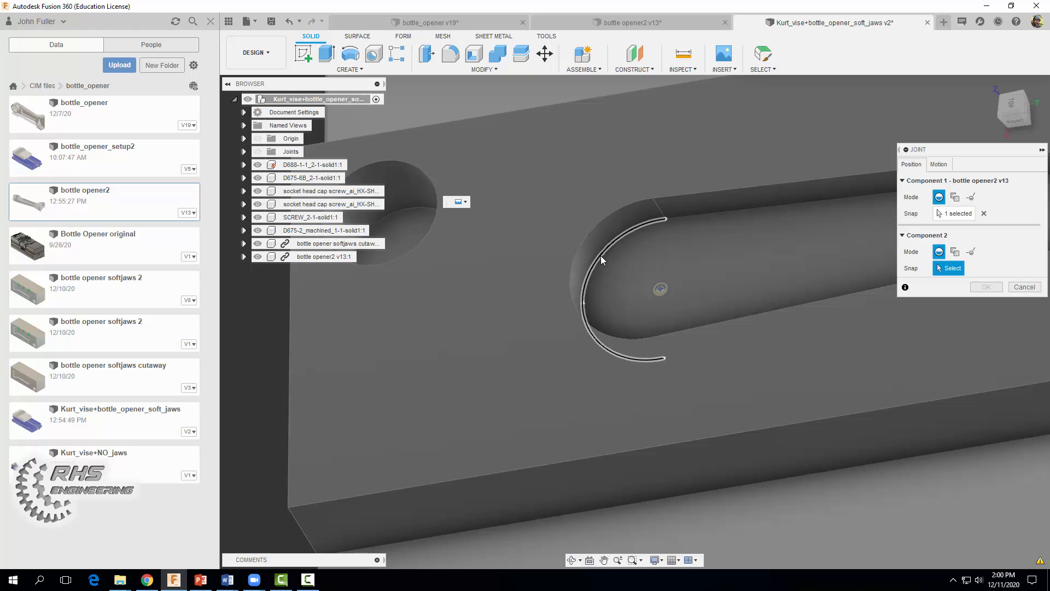
click(596, 263)
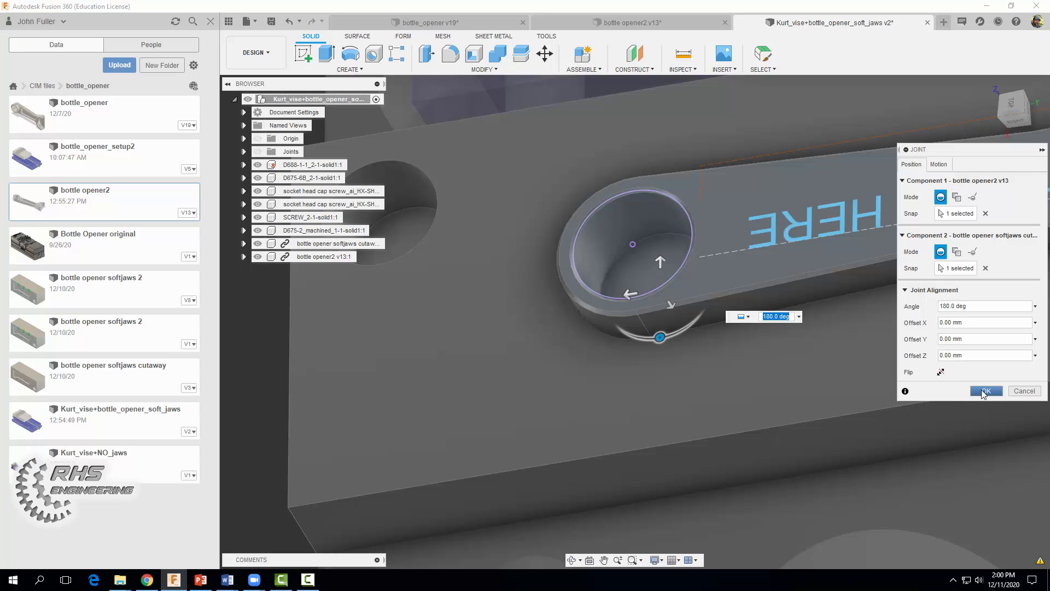
click(985, 391)
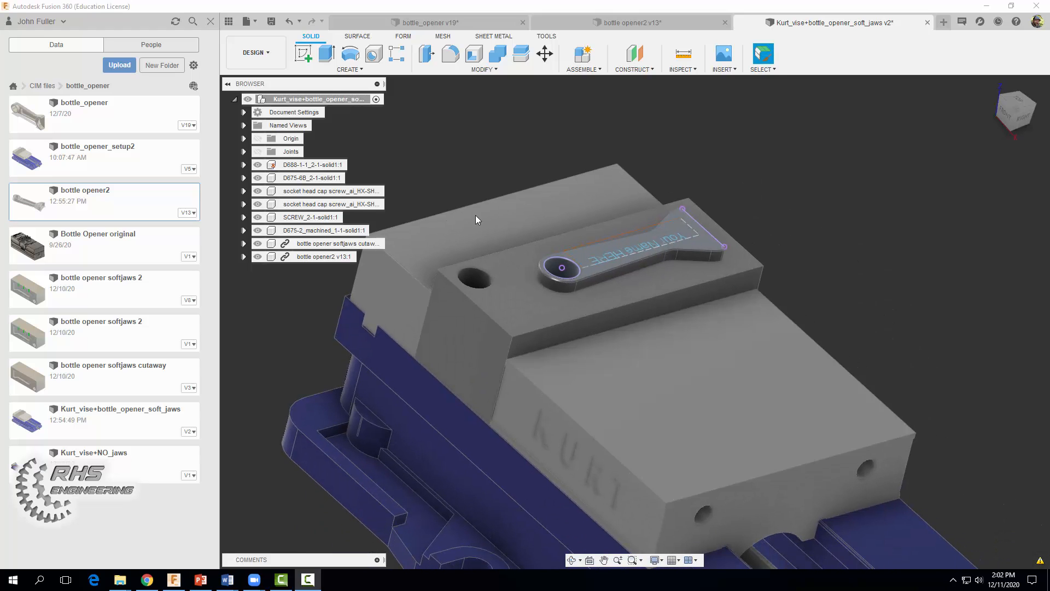
Switch to the Manufacture workspace and create a new milling setup with the bottle opener as its model.
click(245, 64)
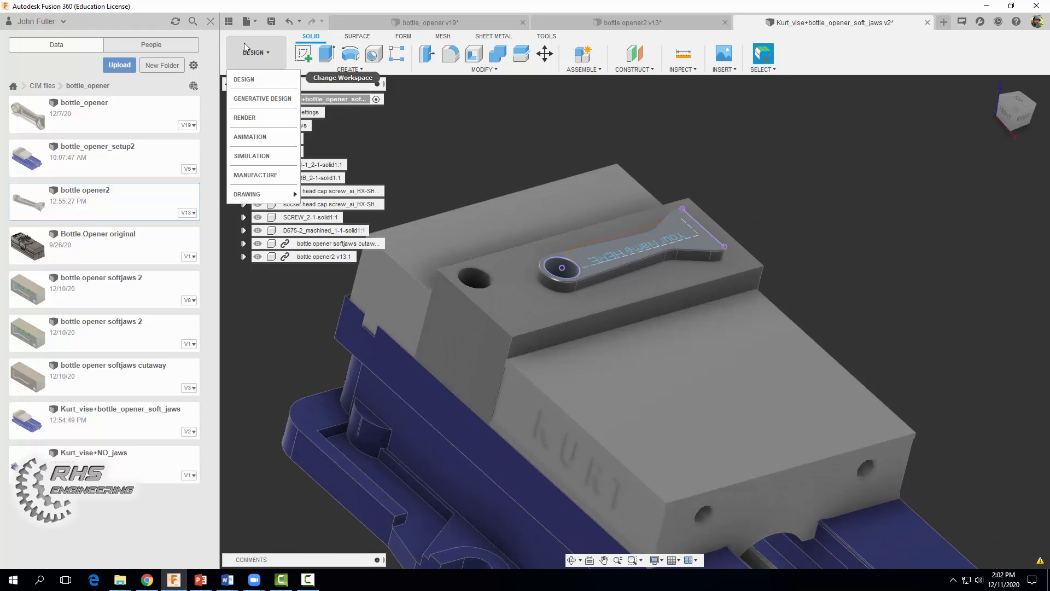
click(256, 175)
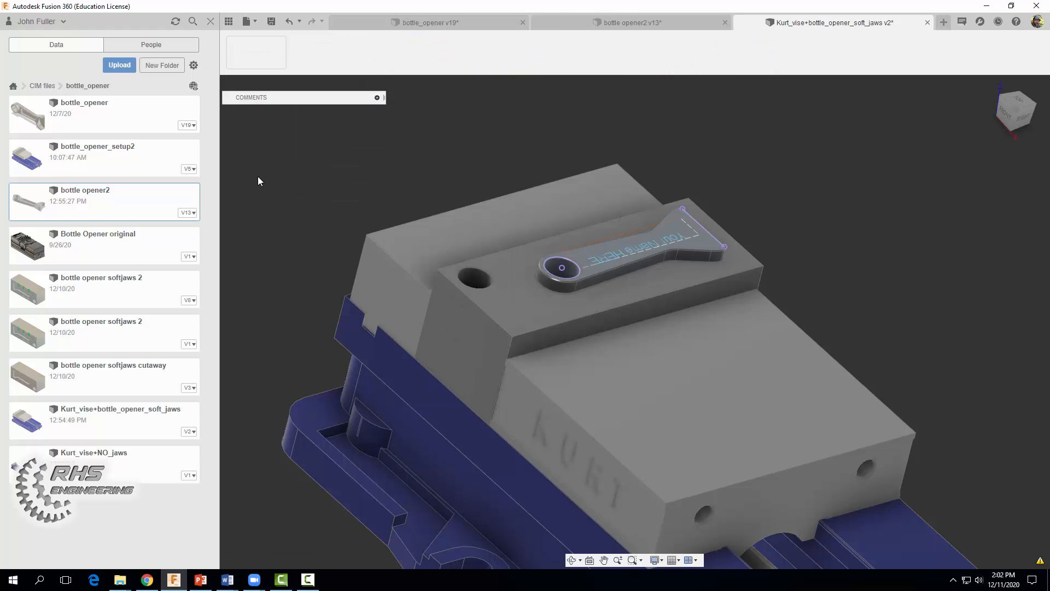
click(319, 70)
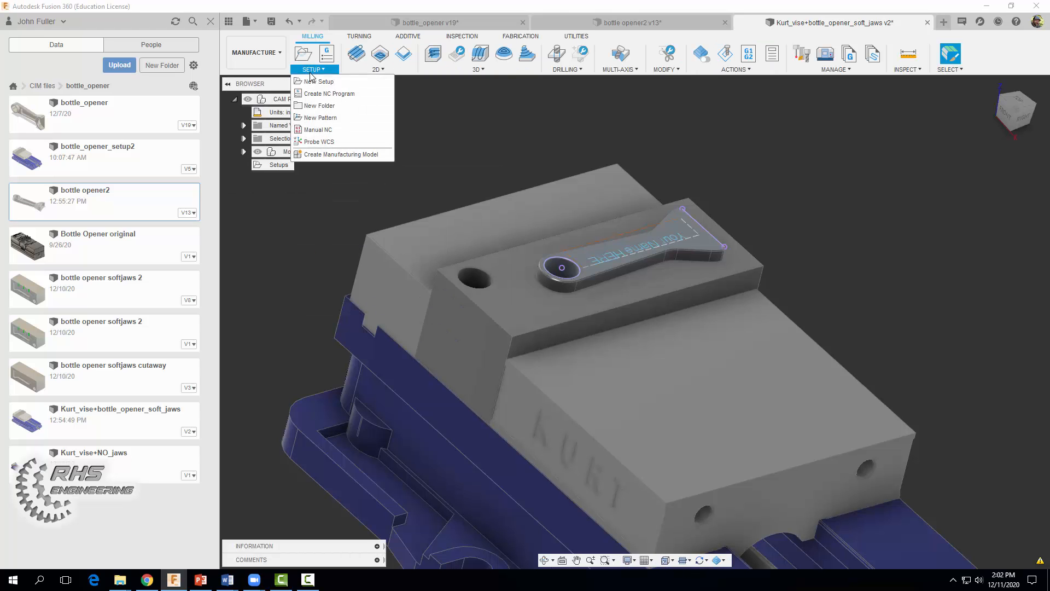
click(310, 84)
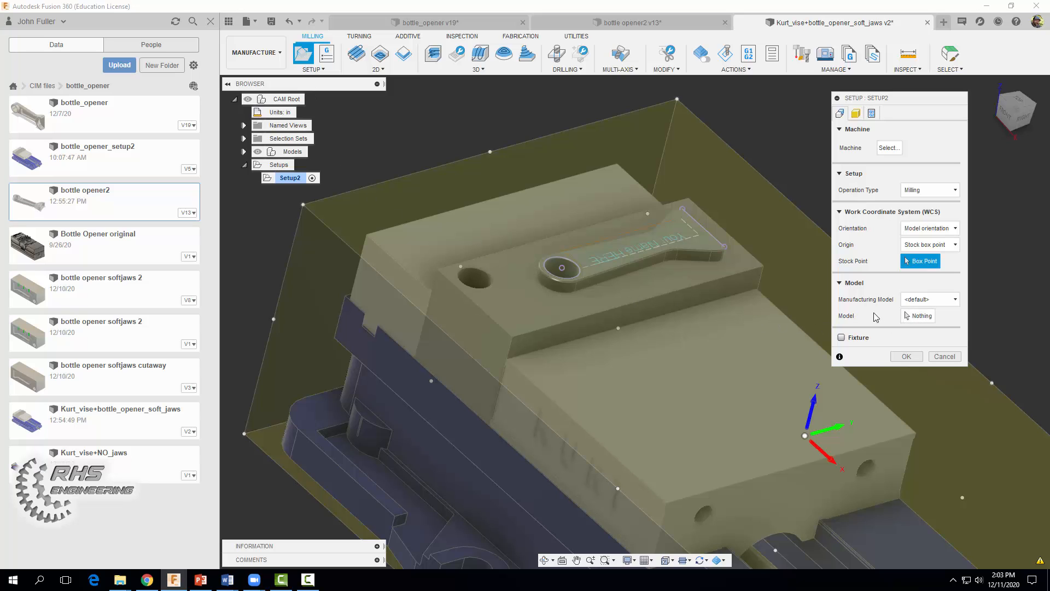
click(921, 317)
click(637, 243)
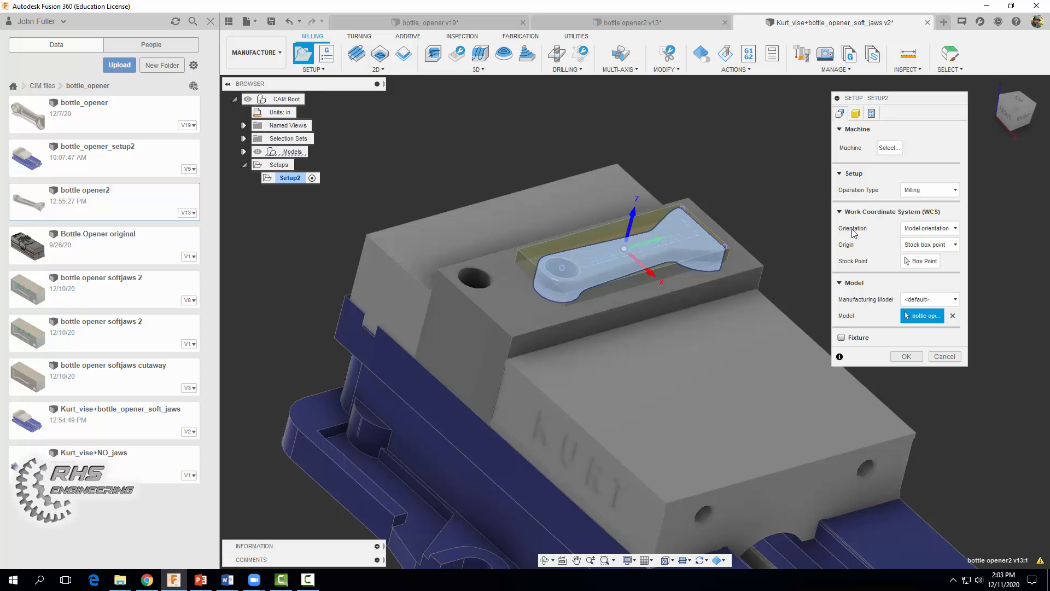
Set the setup's origin to a selected point at the center of the round hole in the soft jaw.
click(924, 246)
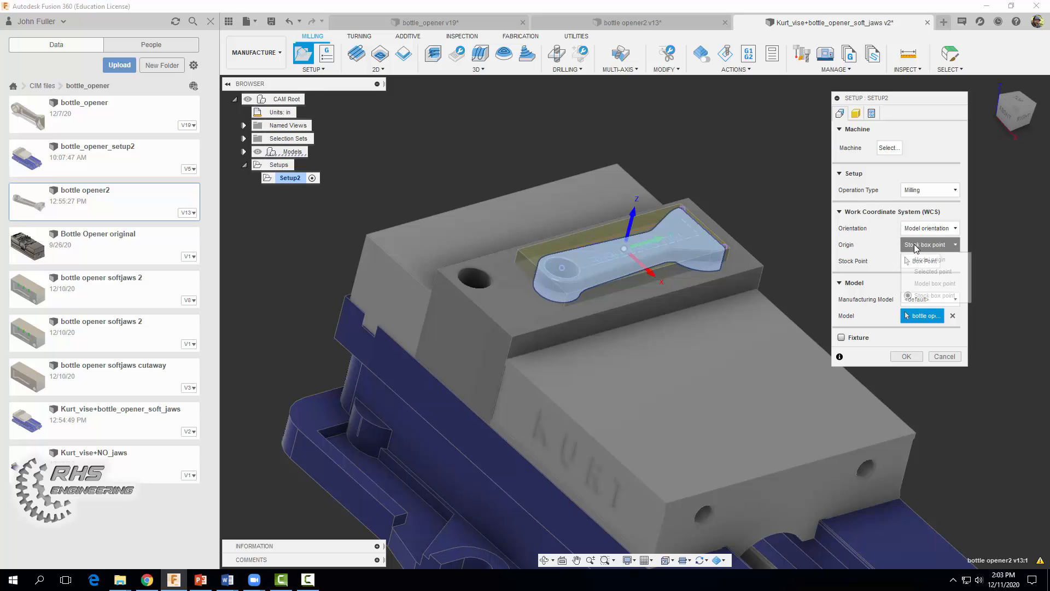
click(930, 272)
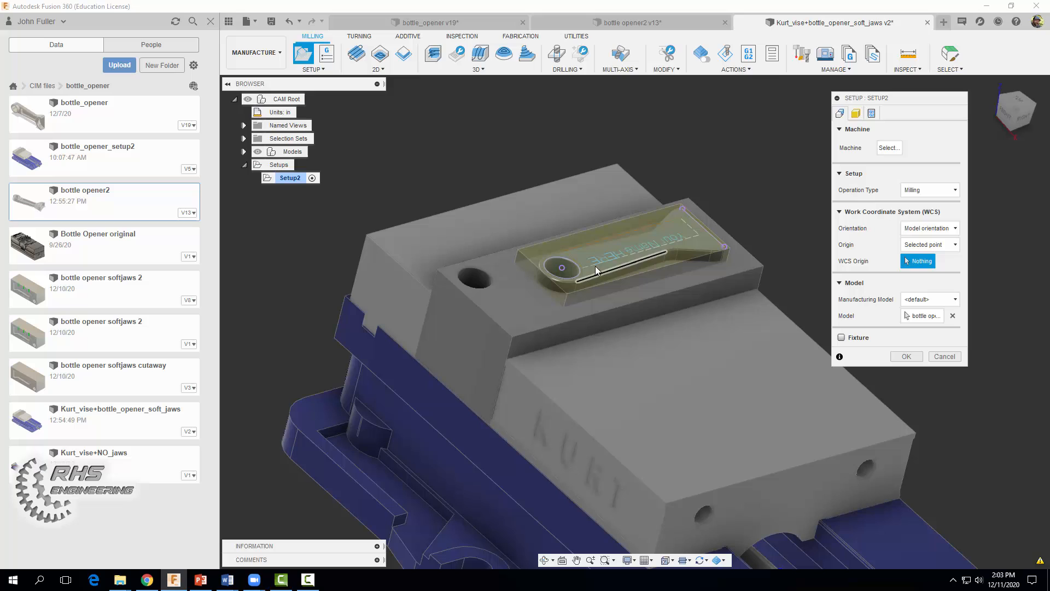
click(486, 288)
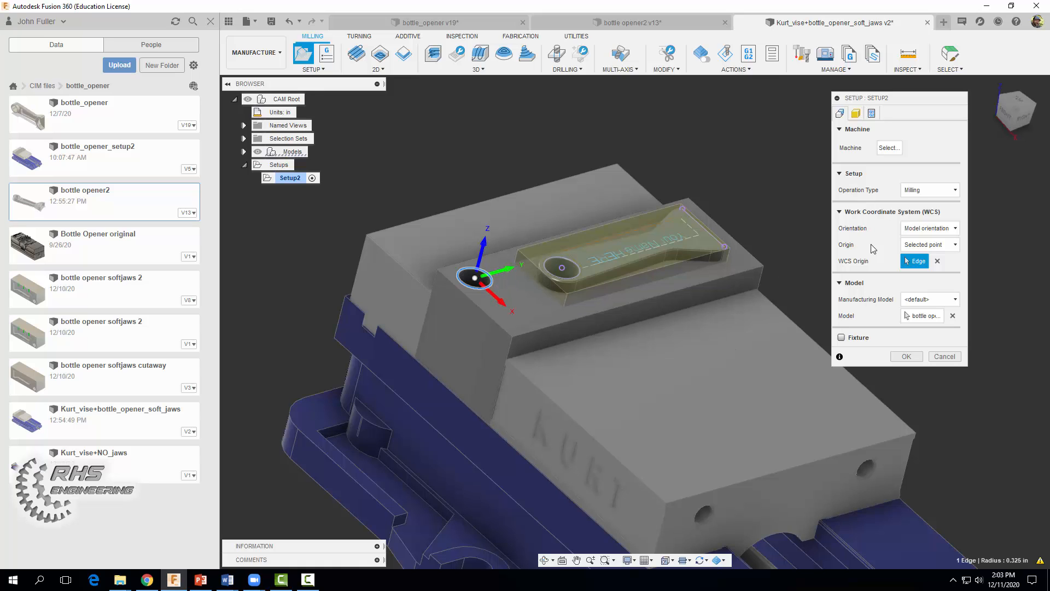
Orient the setup by X and Y axes, using the soft jaw's long and short top edges, and flip both axes.
click(925, 229)
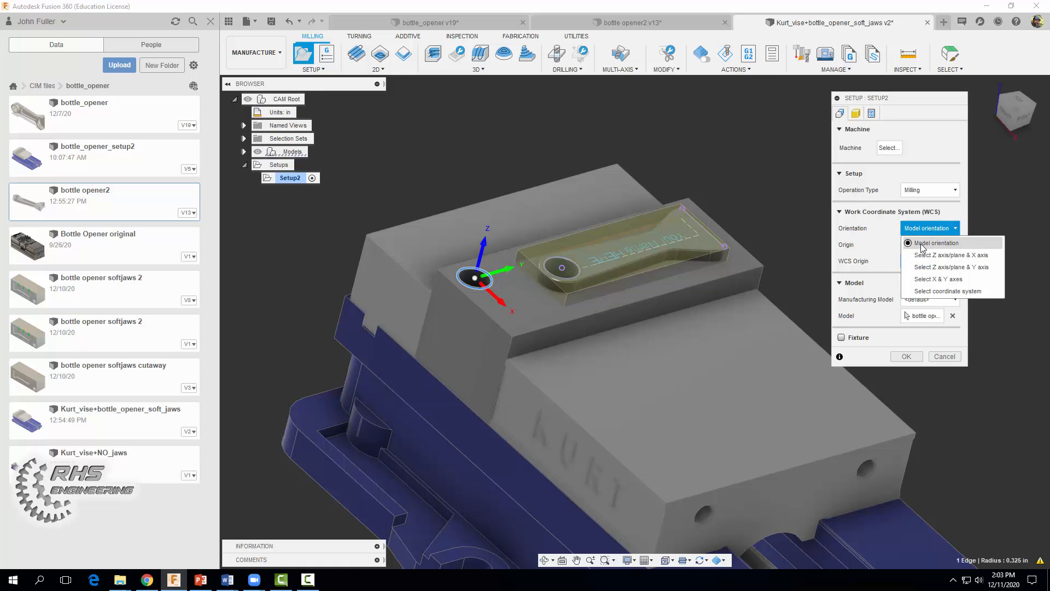
click(934, 280)
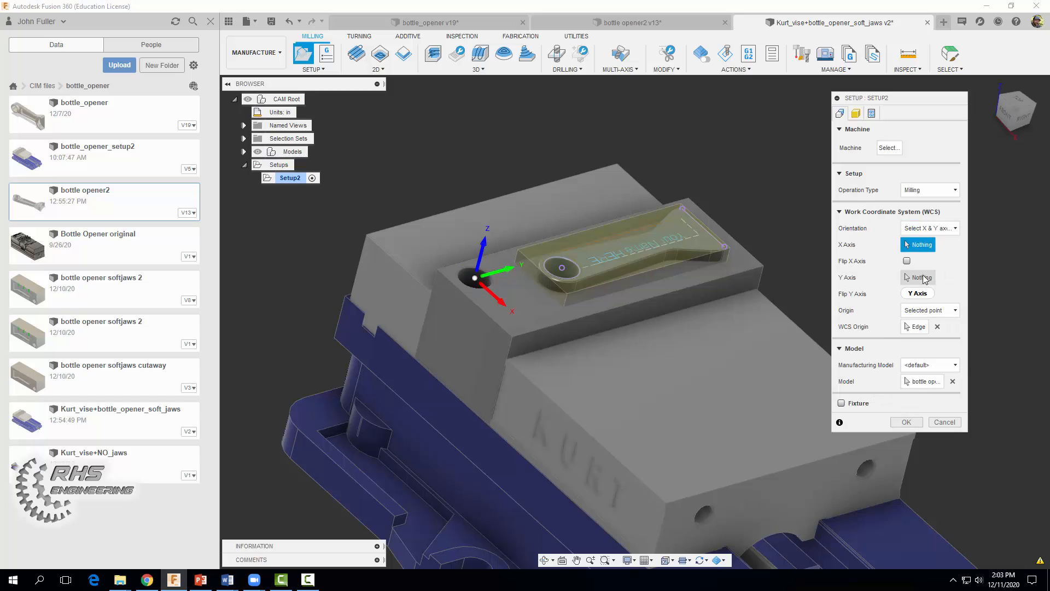
click(458, 264)
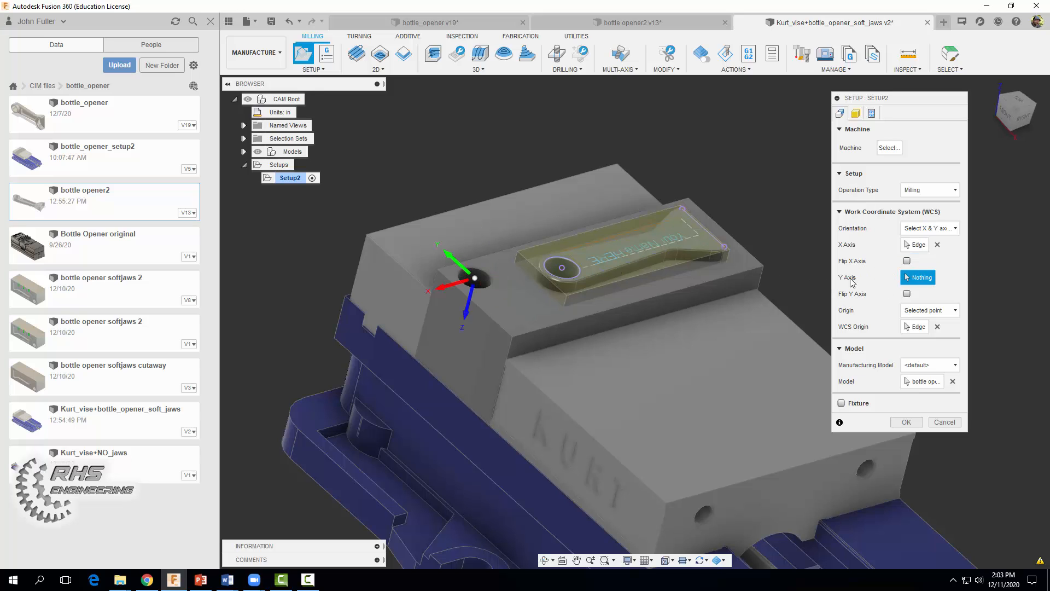
click(487, 314)
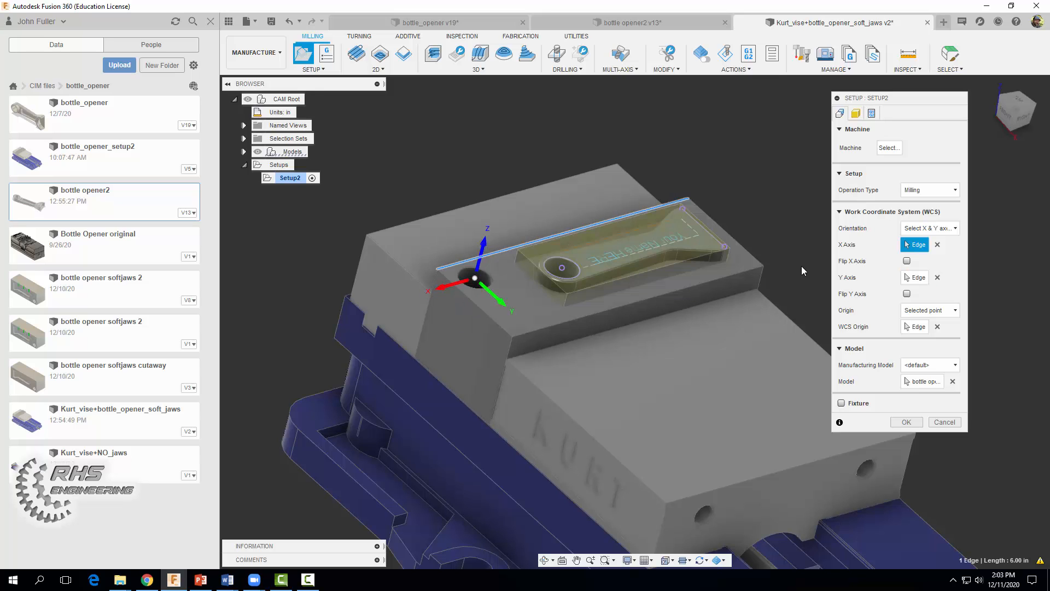
click(906, 260)
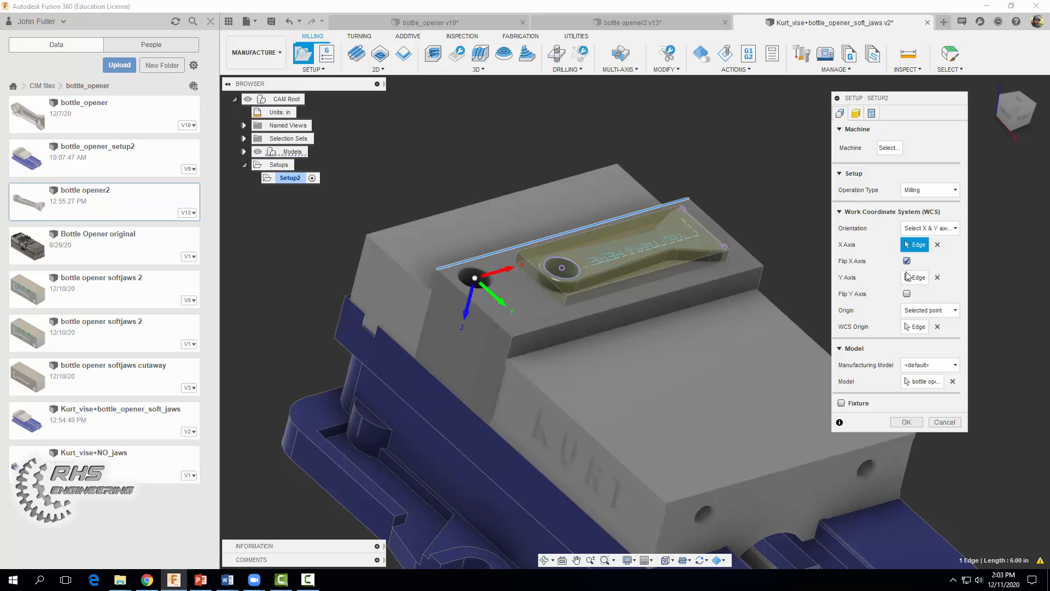
click(907, 294)
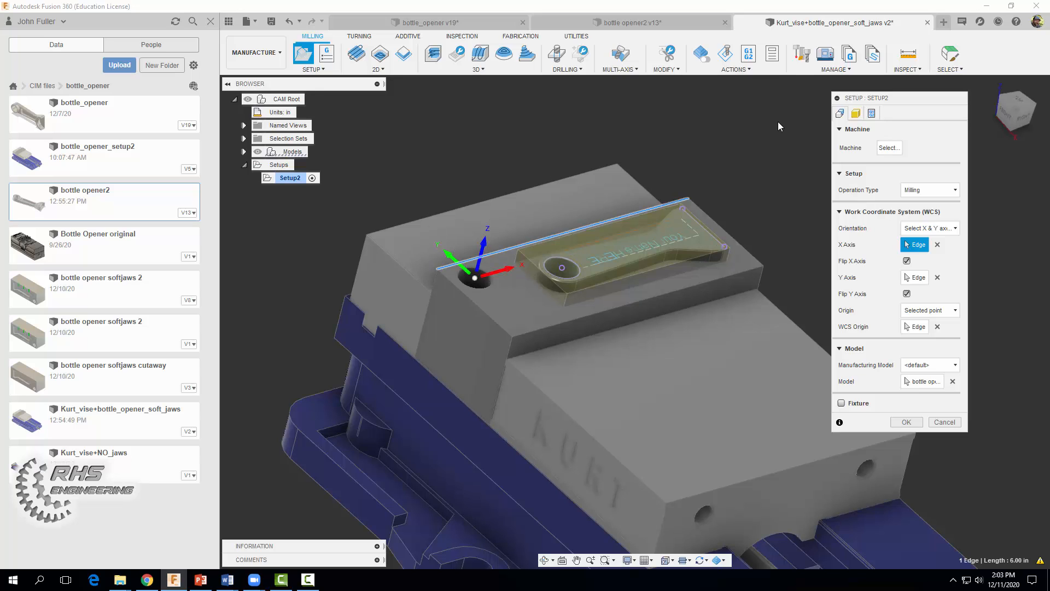
Define the setup's stock as a fixed size box 4 in wide, 1.5 in deep and 0.73 in high.
click(856, 113)
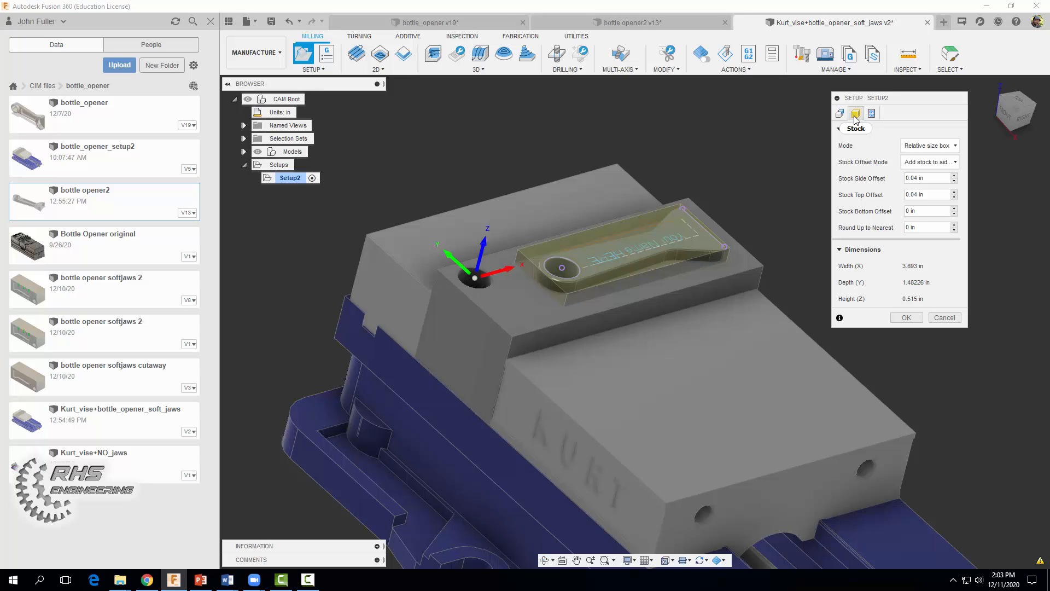
click(919, 146)
click(923, 161)
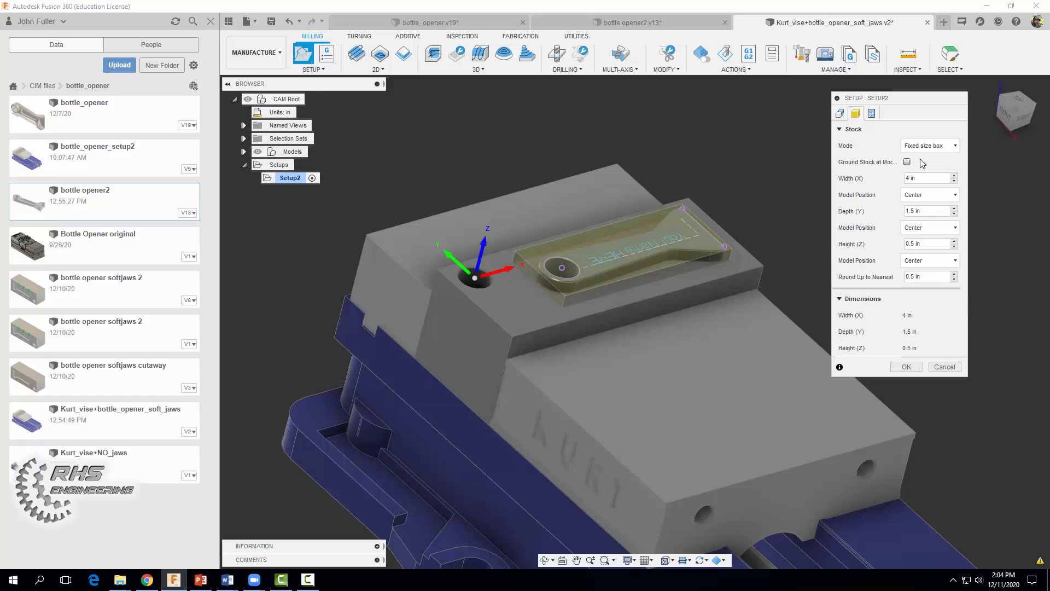
drag(922, 180, 899, 180)
drag(930, 211, 903, 213)
click(927, 244)
key(BackSpace)
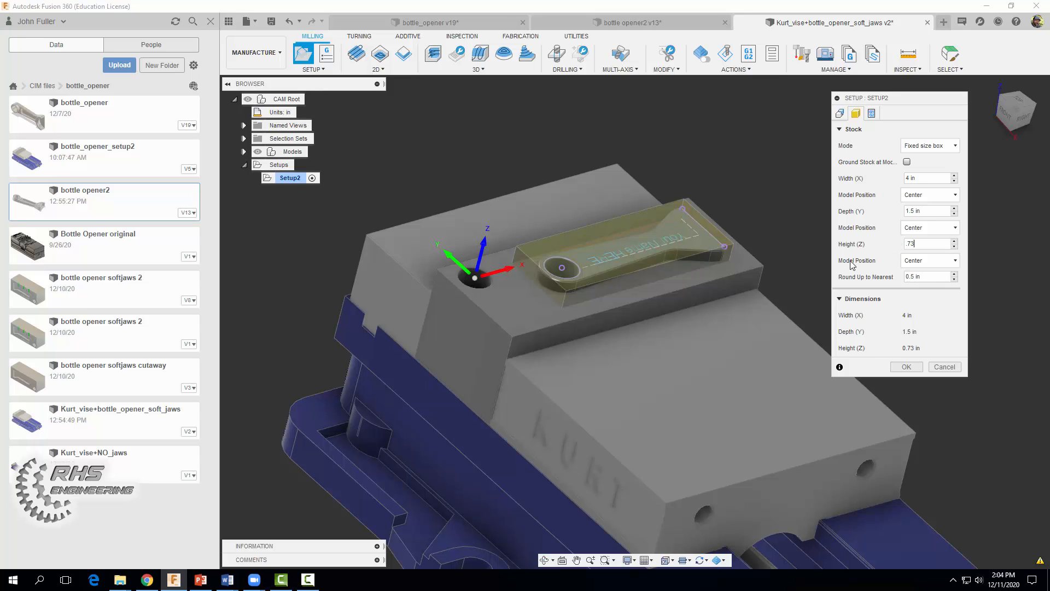
Position the model in the stock's height by a 0 offset from the bottom (-Z) and accept the setup.
click(911, 264)
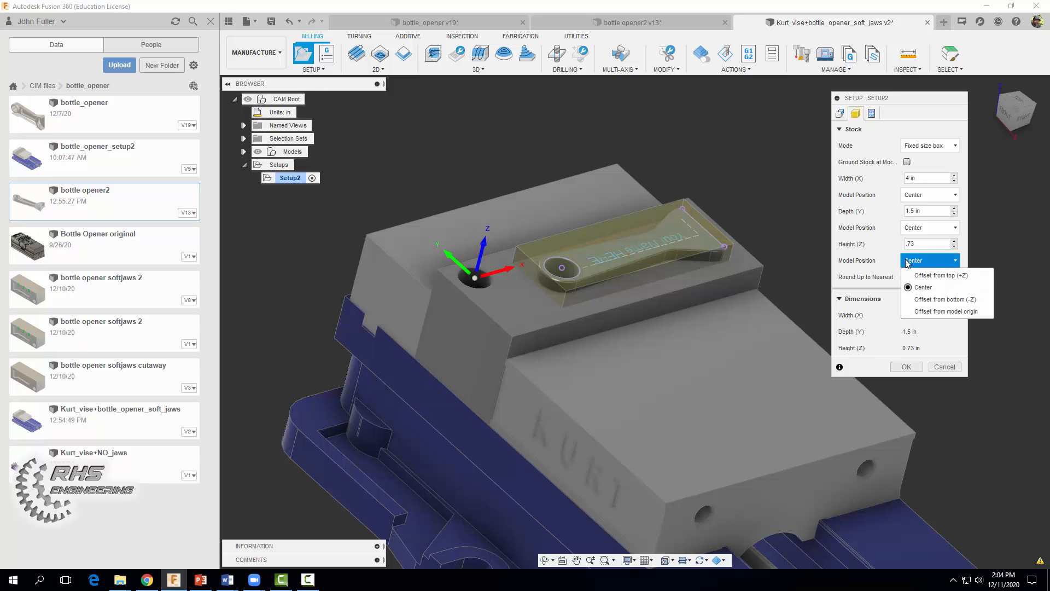
click(918, 301)
click(935, 277)
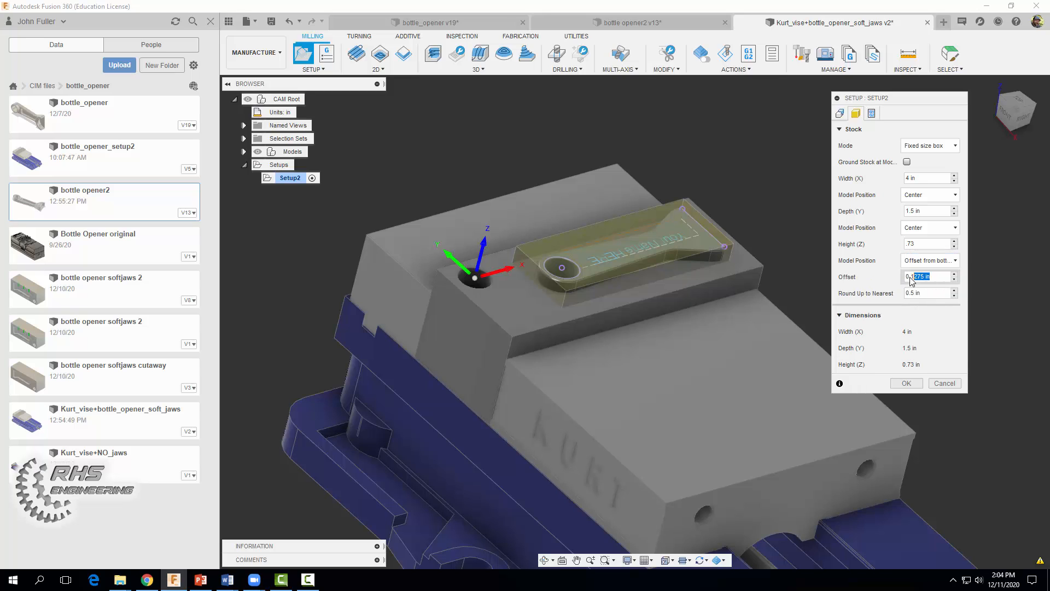
text(0)
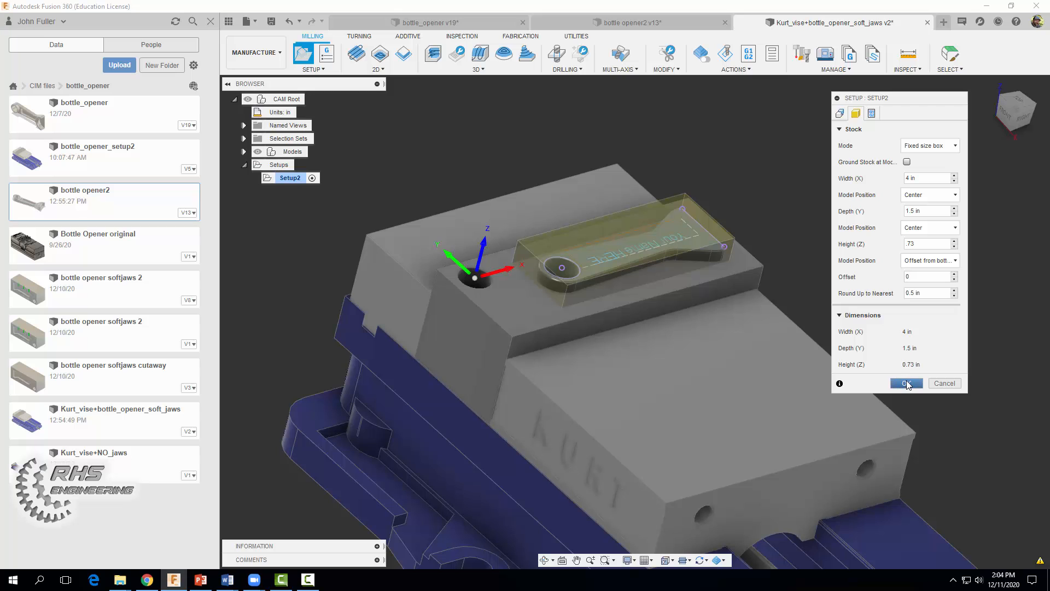
click(906, 383)
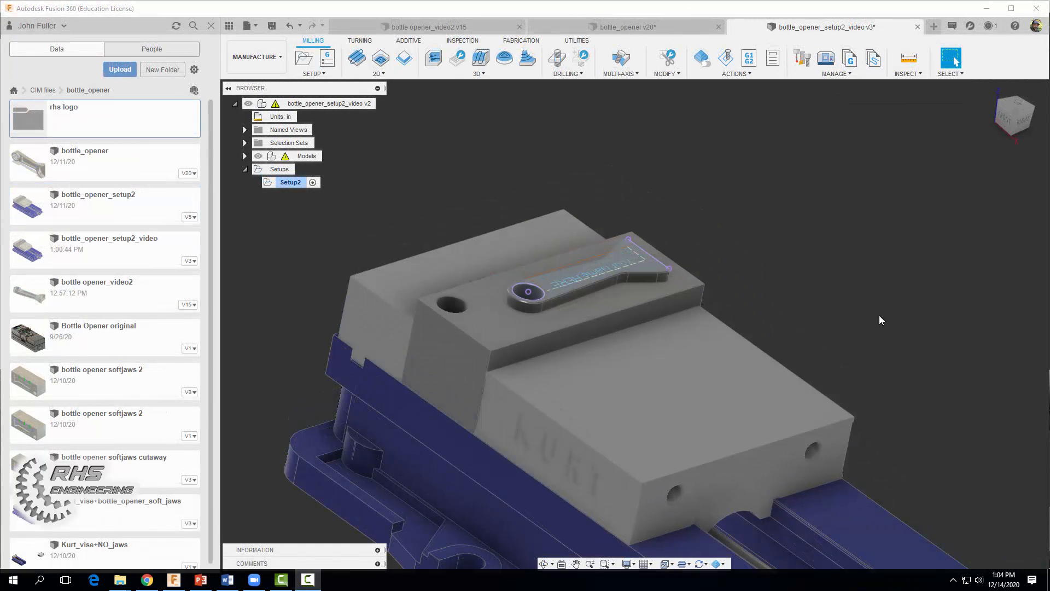
Create a 2D Face operation using tool 1, the 2 1/2" face mill from bottle_opener_tool_library.
click(211, 27)
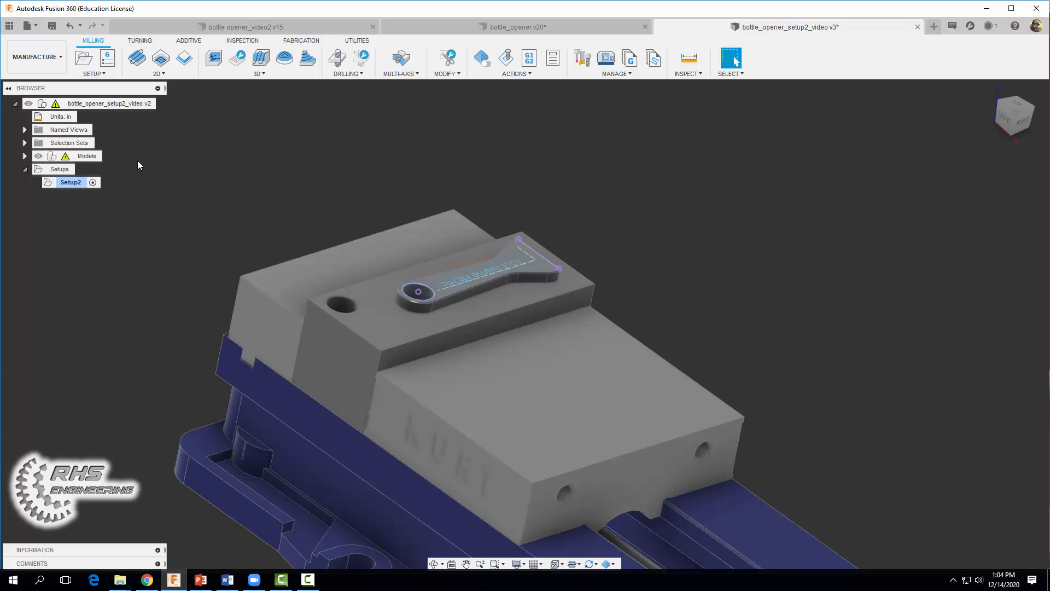
click(158, 73)
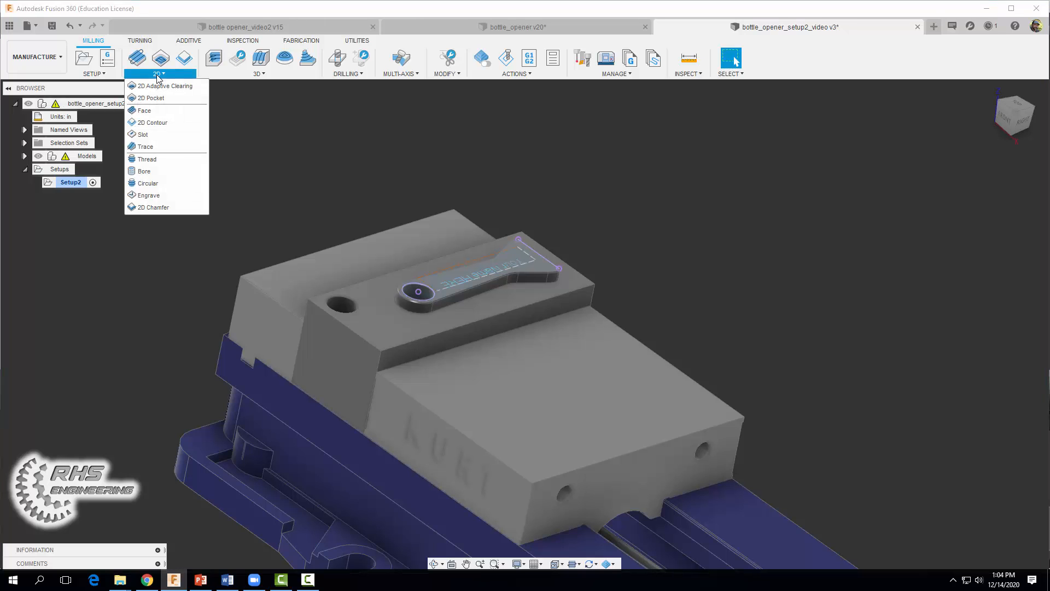
click(155, 110)
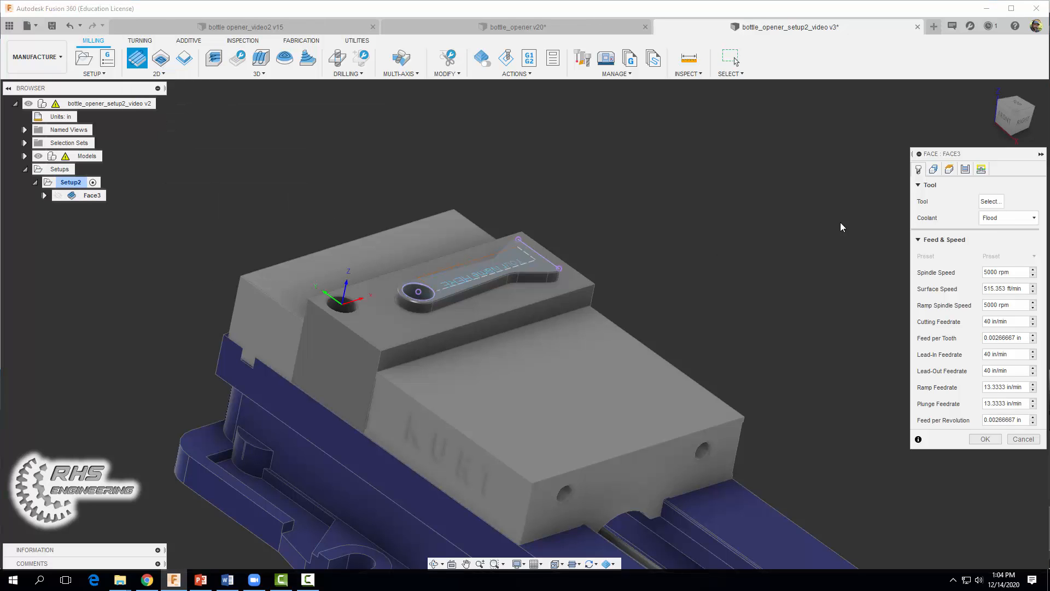
click(990, 201)
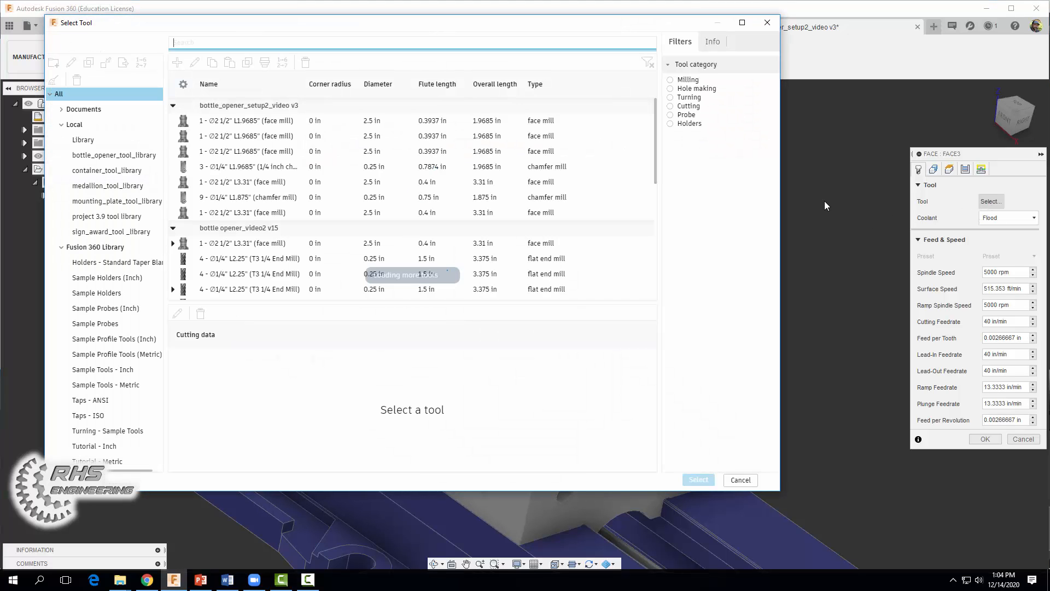
click(140, 157)
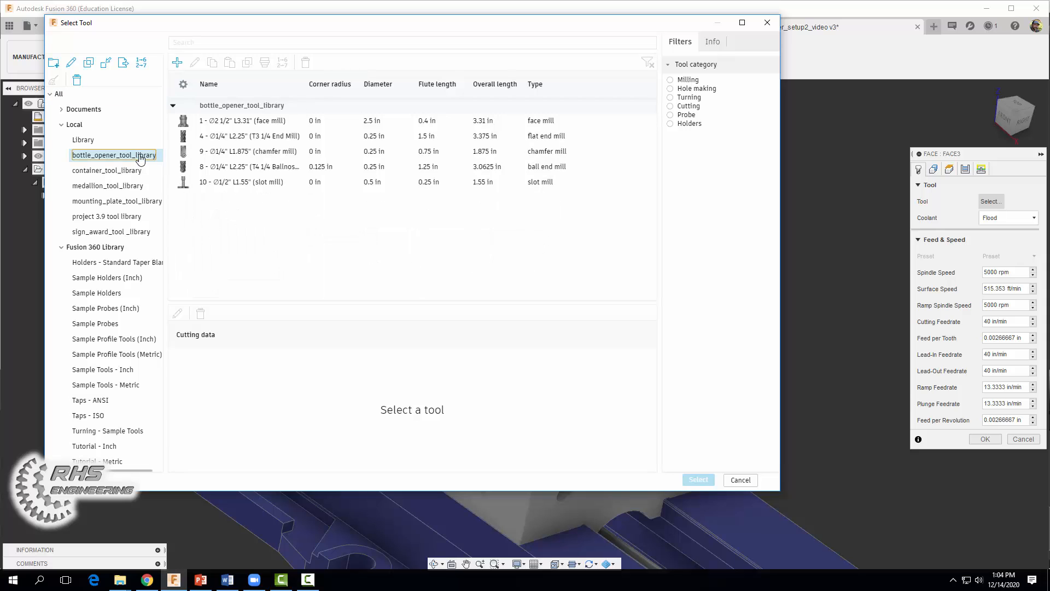
click(215, 123)
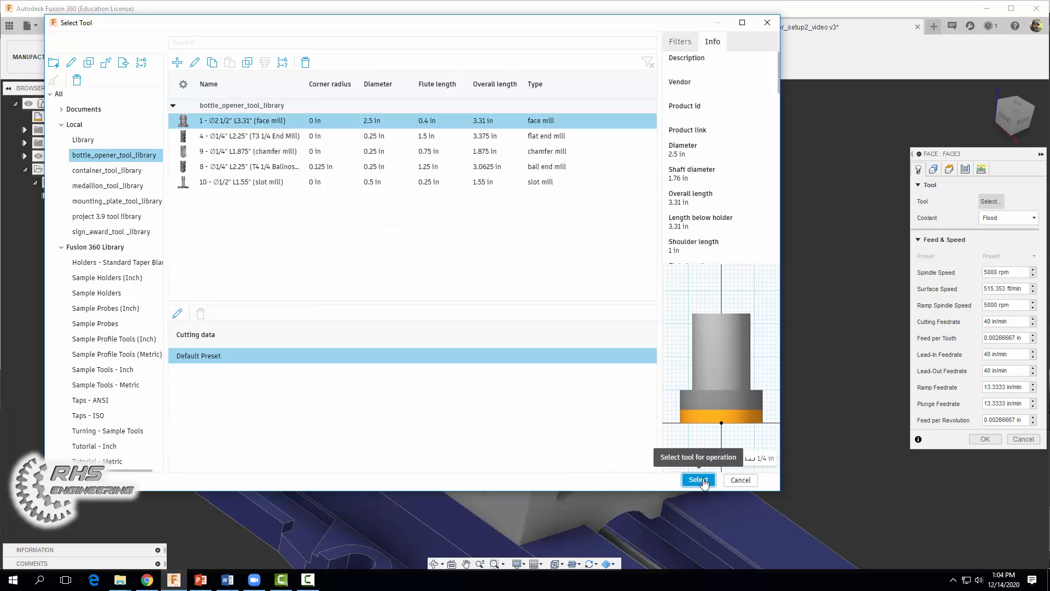
click(704, 481)
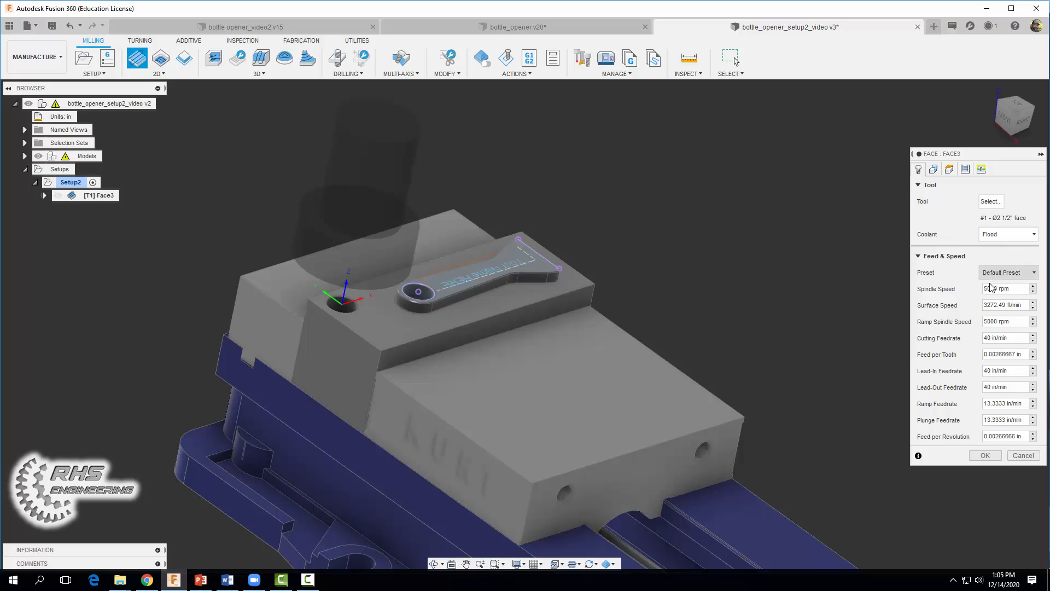
Set the facing operation's spindle speed to 4000 rpm and its cutting feedrate to 30 in/min.
drag(987, 288, 983, 288)
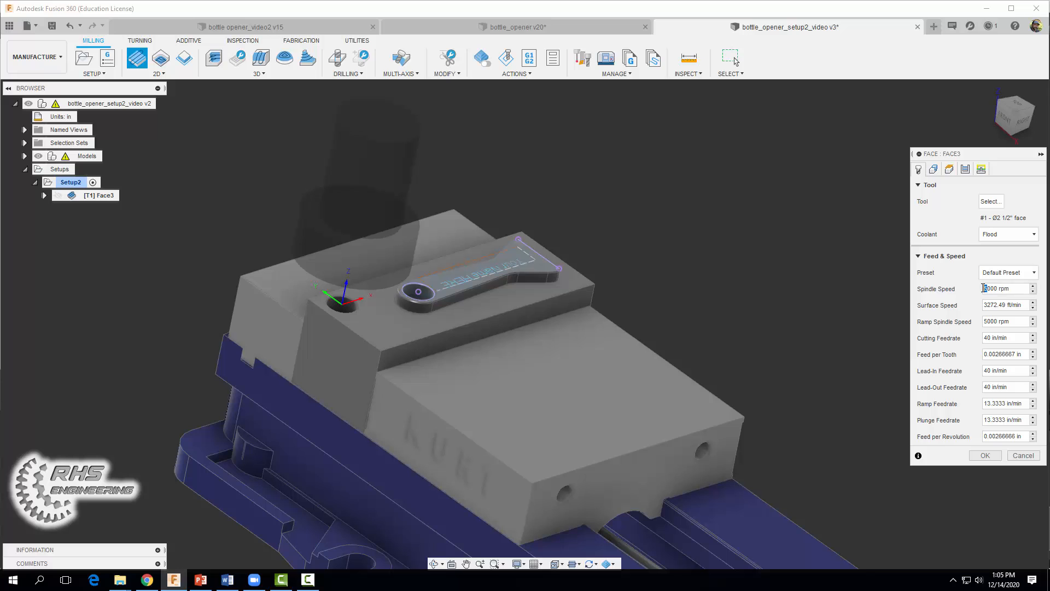
text(4)
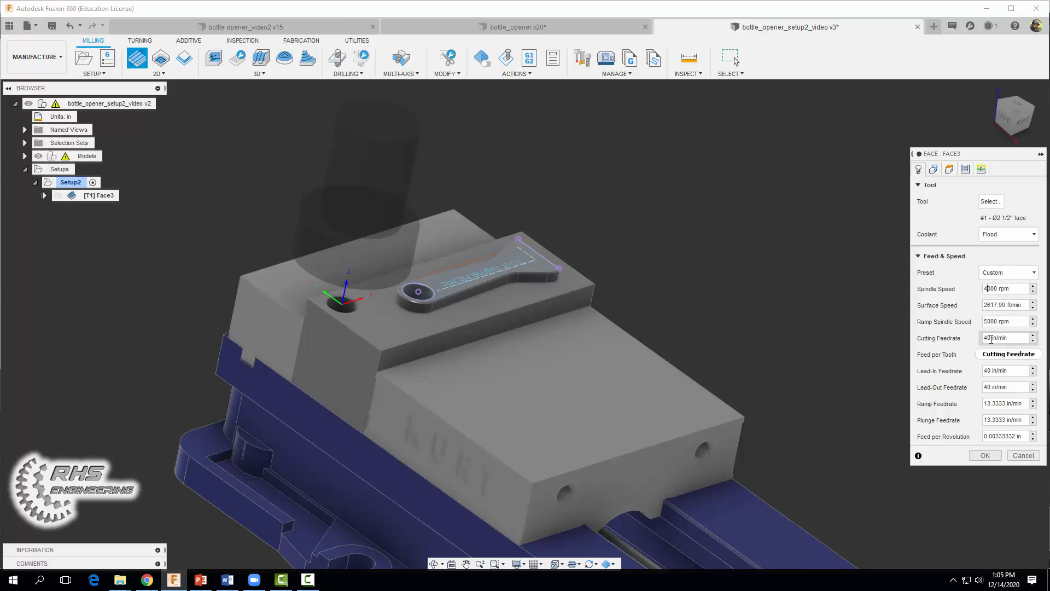
drag(988, 337, 984, 338)
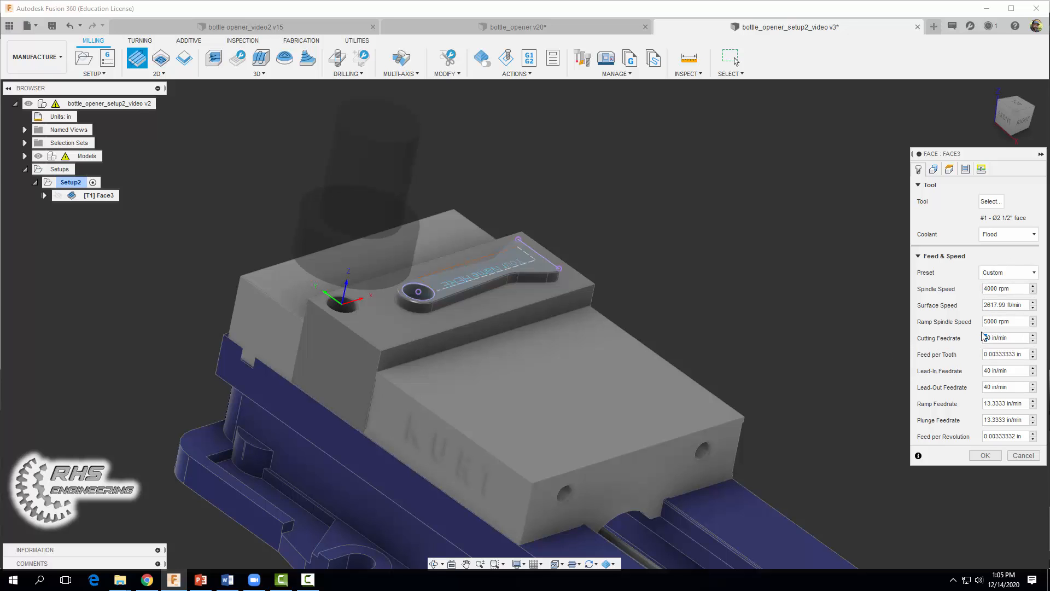
text(3)
Select the bottle opener's outer upper edge chain as the stock contour for the facing operation.
click(931, 171)
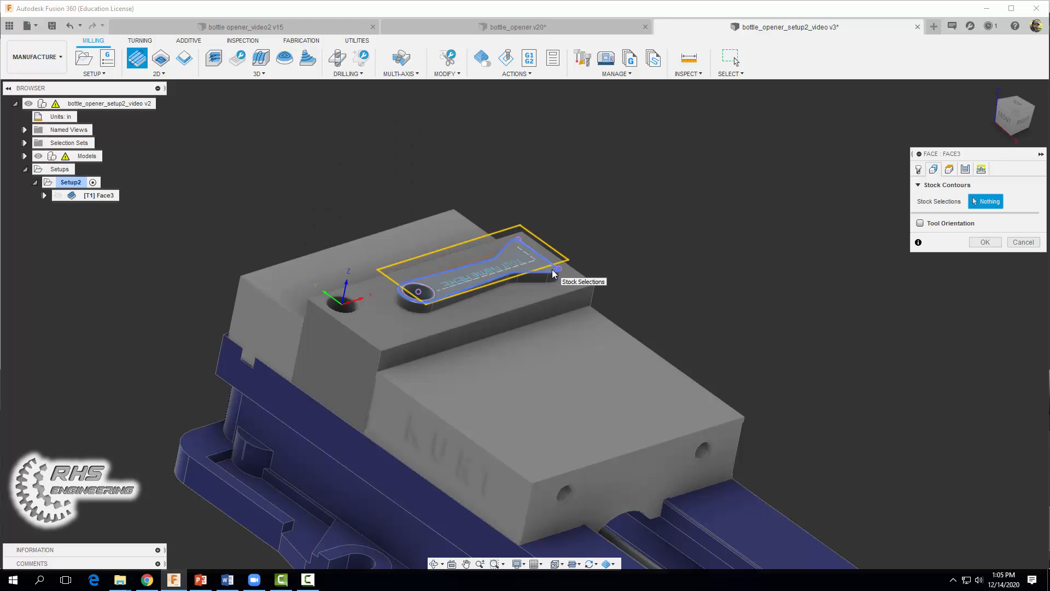
scroll(552, 269, up, 6)
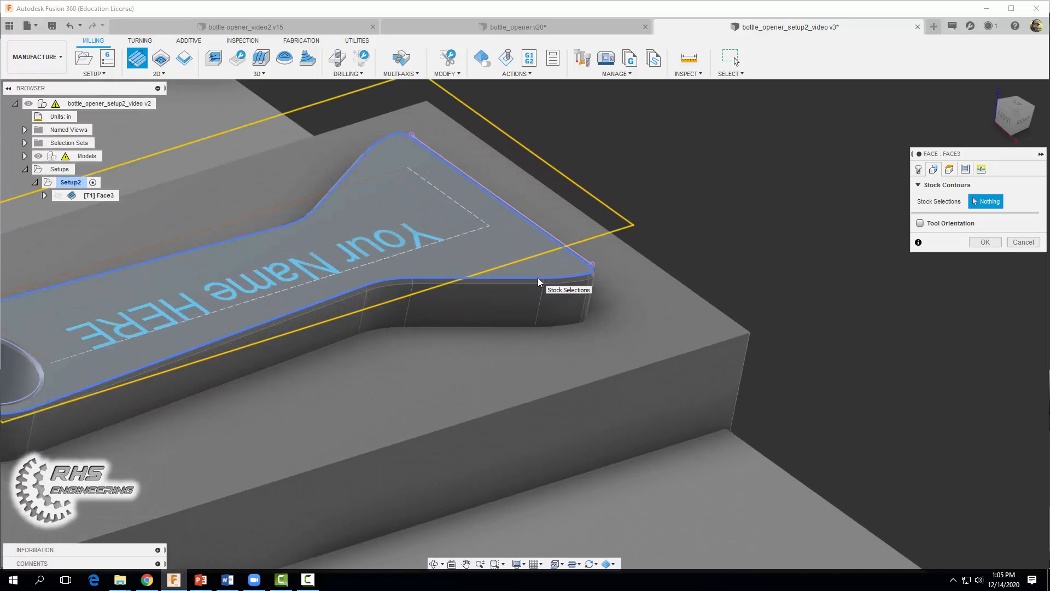
click(537, 277)
scroll(537, 277, down, 3)
scroll(538, 279, down, 5)
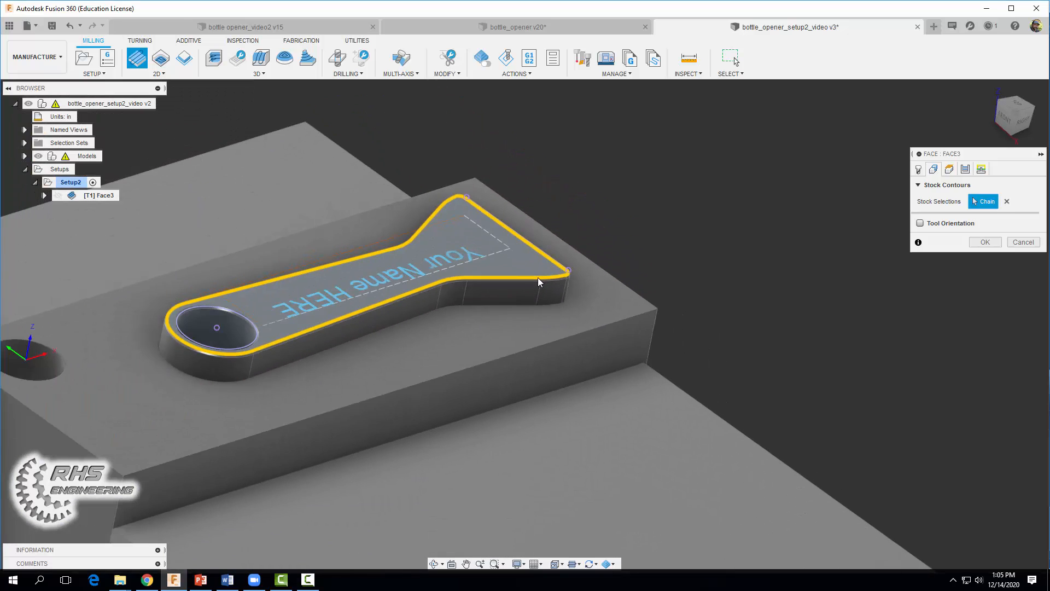
scroll(538, 280, down, 2)
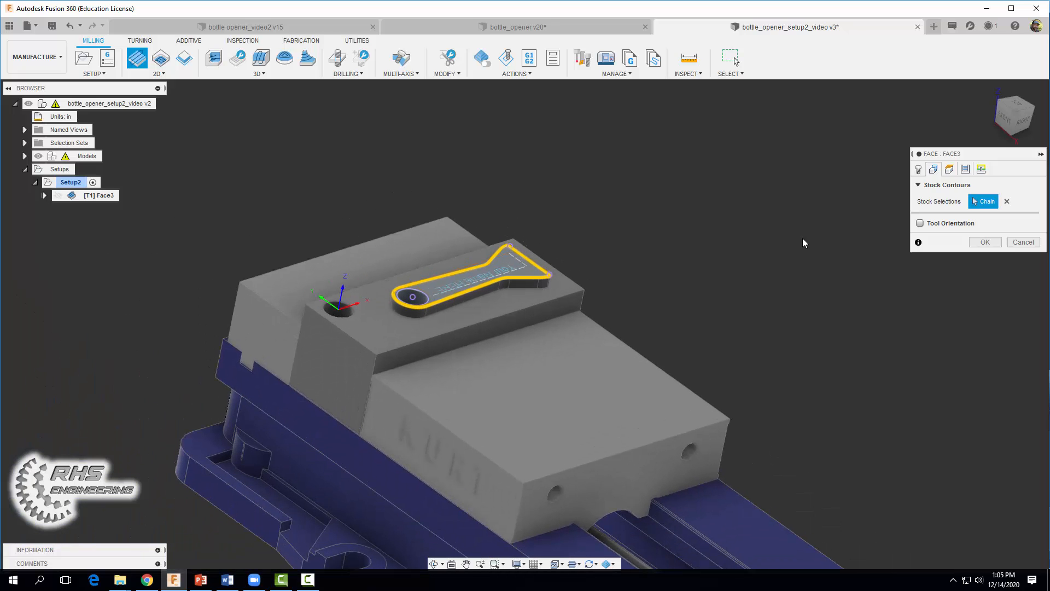
Set the facing pass extension to 1.5 in, enable multiple depths with an adjusted maximum stepdown, and generate the toolpath.
click(965, 169)
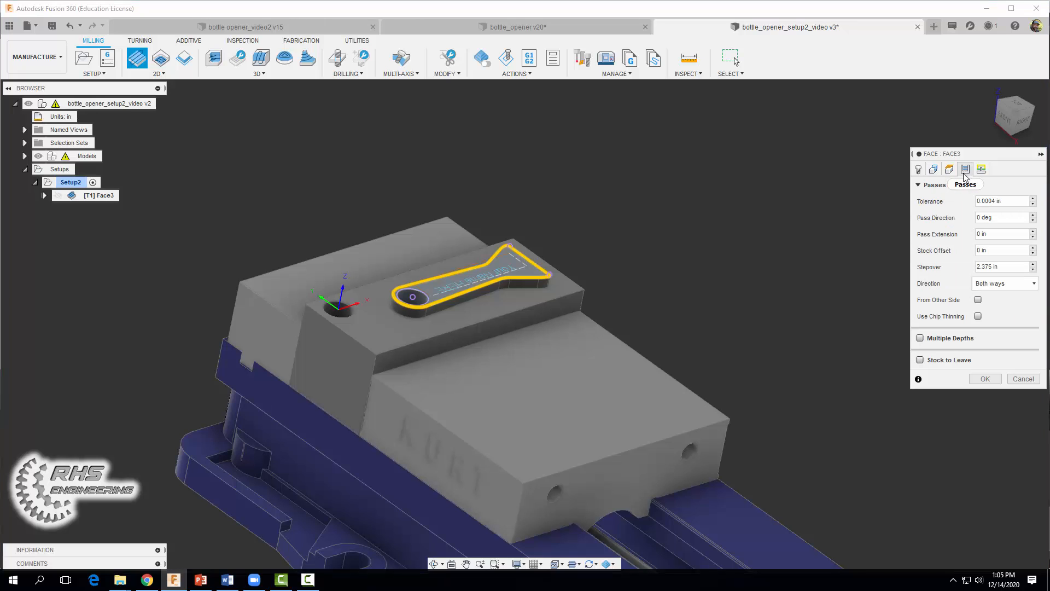
double_click(977, 234)
click(922, 339)
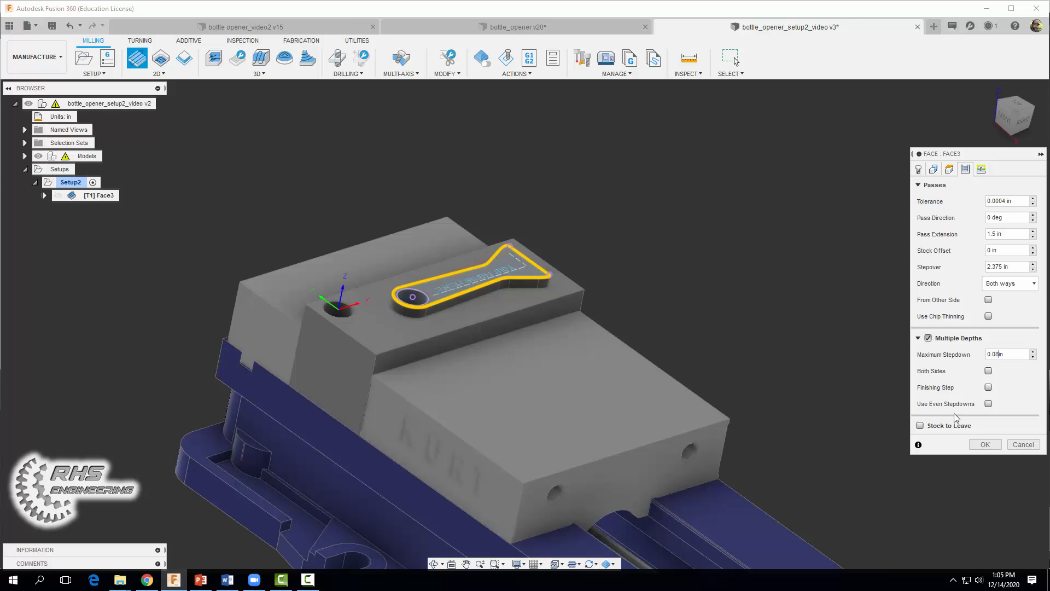
click(984, 444)
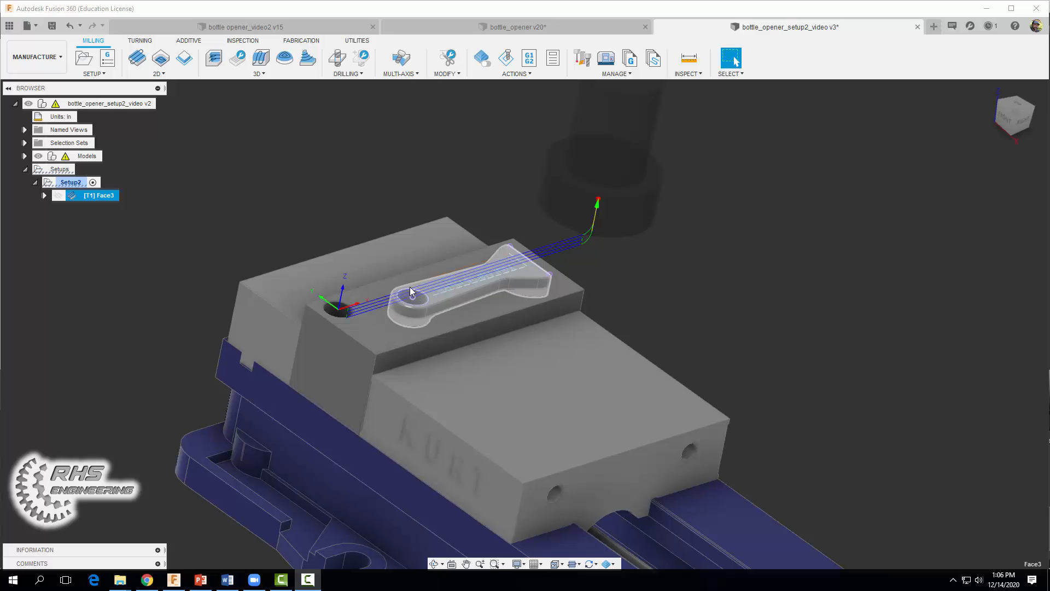
Create a 2D Contour operation with tool 9, the 1/4" chamfer mill, at 3000 rpm spindle speed and 30 in/min cutting feedrate.
click(159, 73)
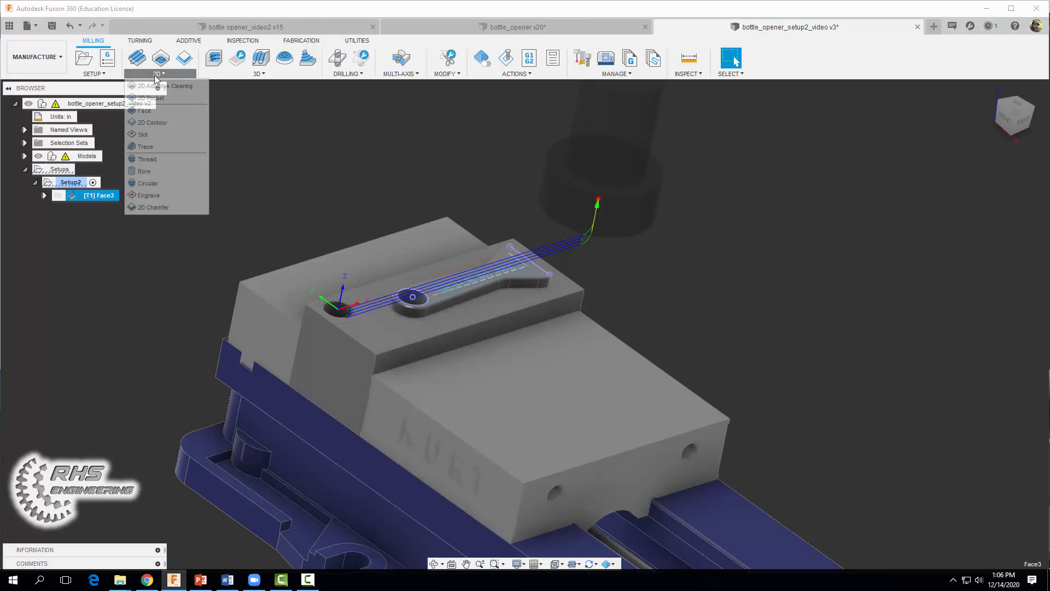
click(152, 123)
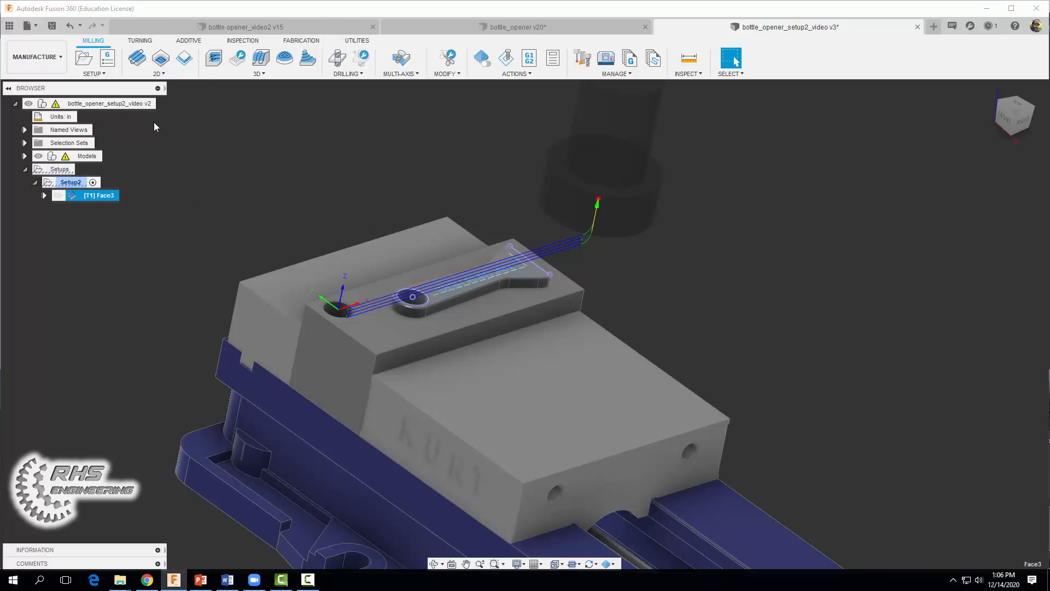
click(989, 201)
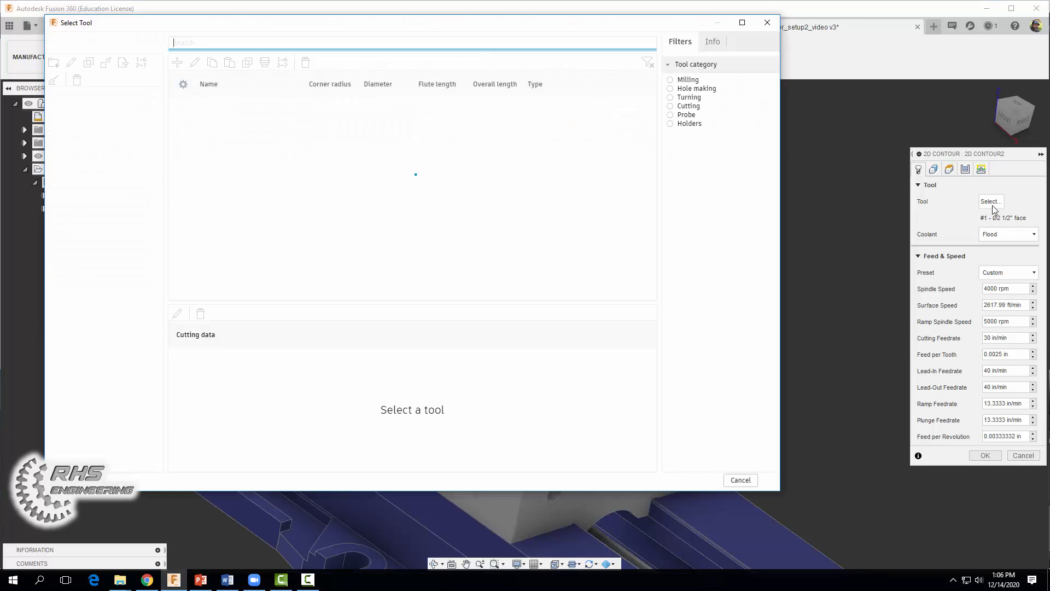
click(83, 161)
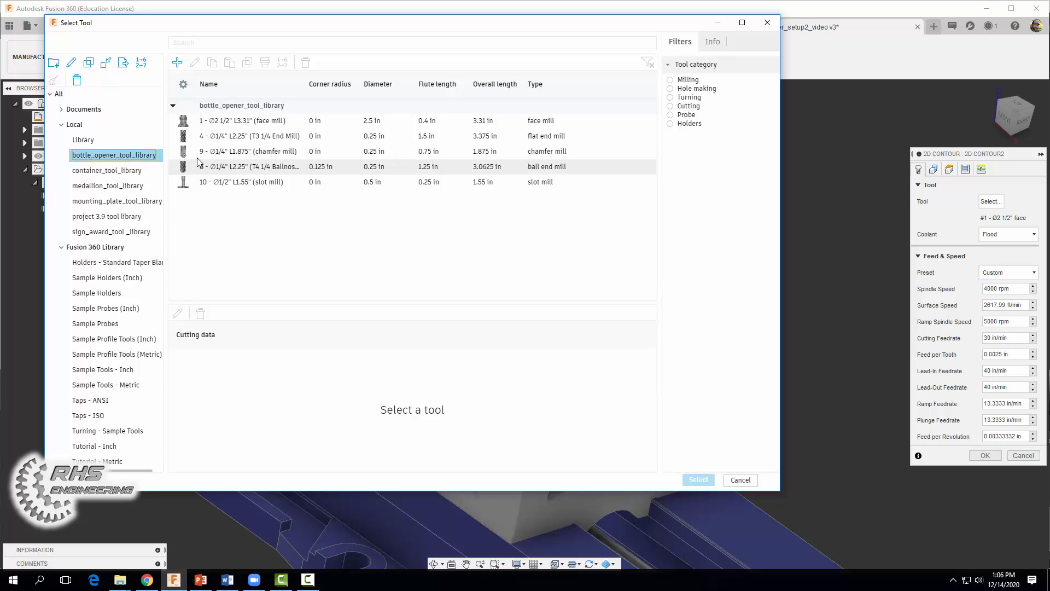
click(226, 154)
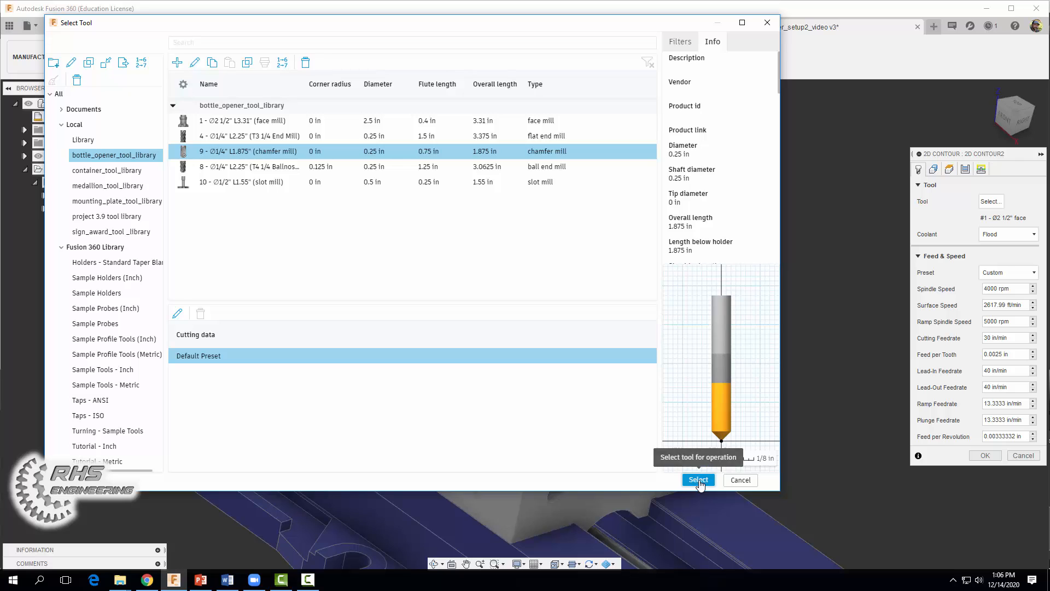
click(699, 479)
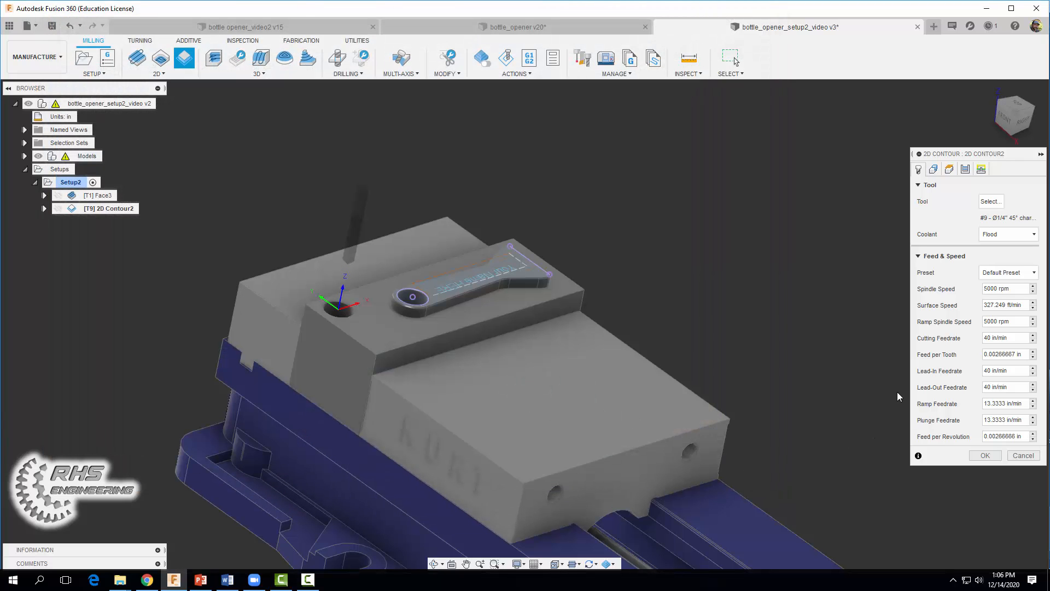
click(984, 290)
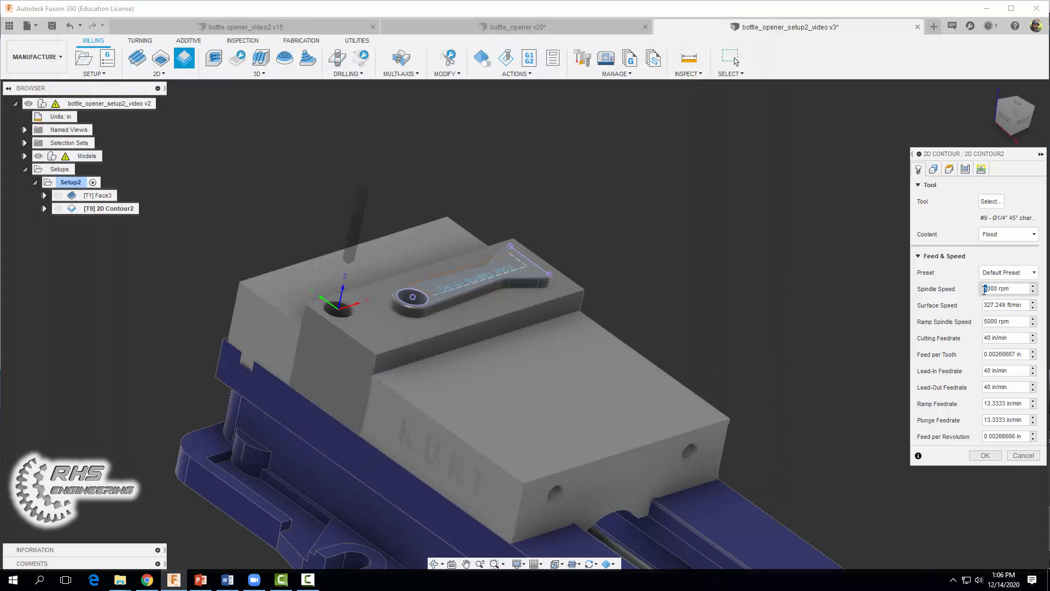
text(3)
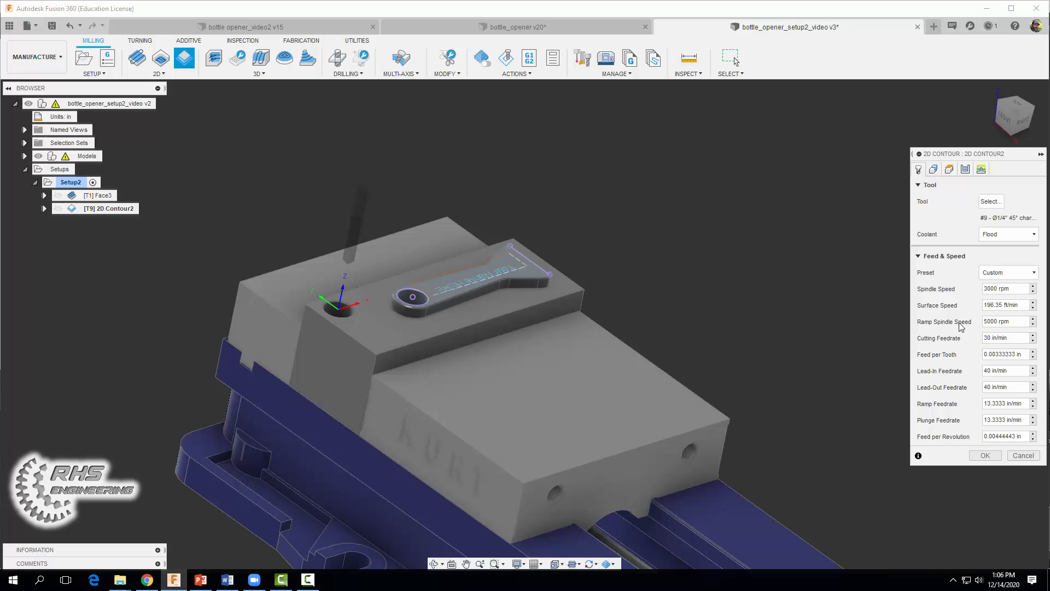
Select the outer upper edge chain around the bottle opener as the 2D Contour geometry.
click(933, 170)
scroll(495, 297, up, 5)
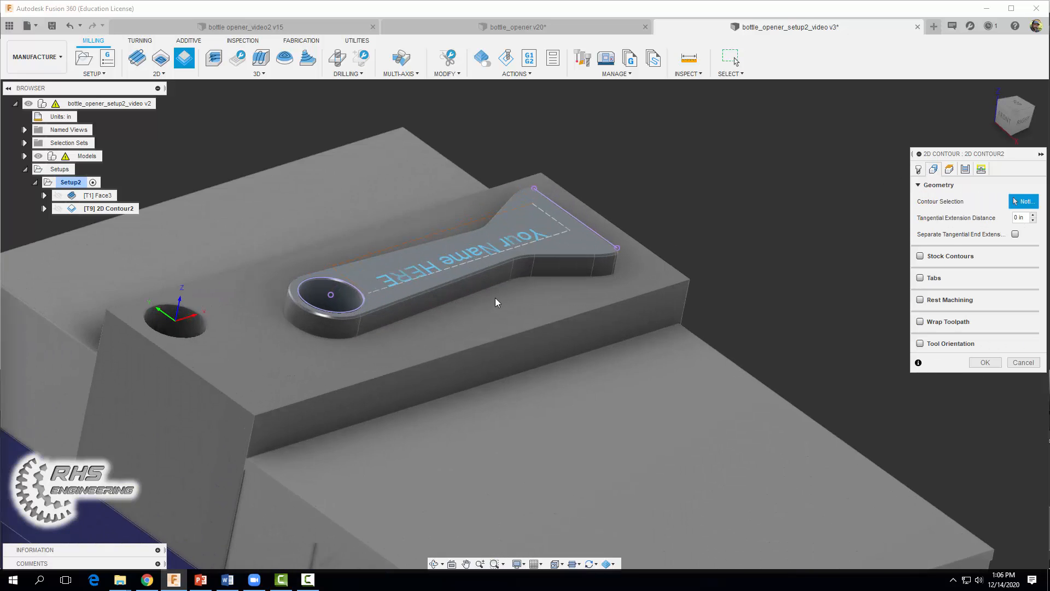
scroll(494, 298, up, 1)
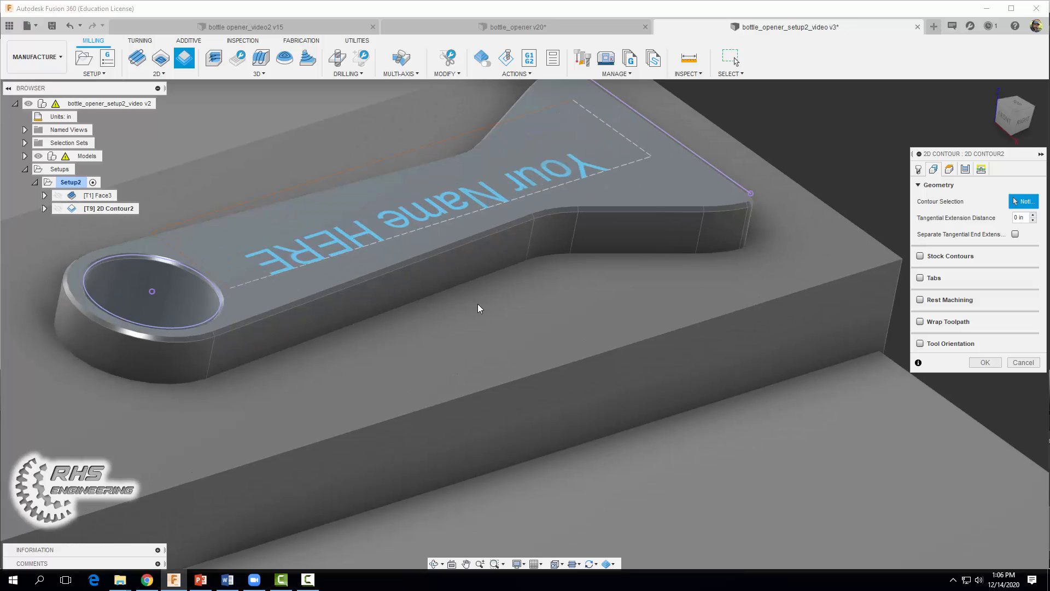
click(414, 265)
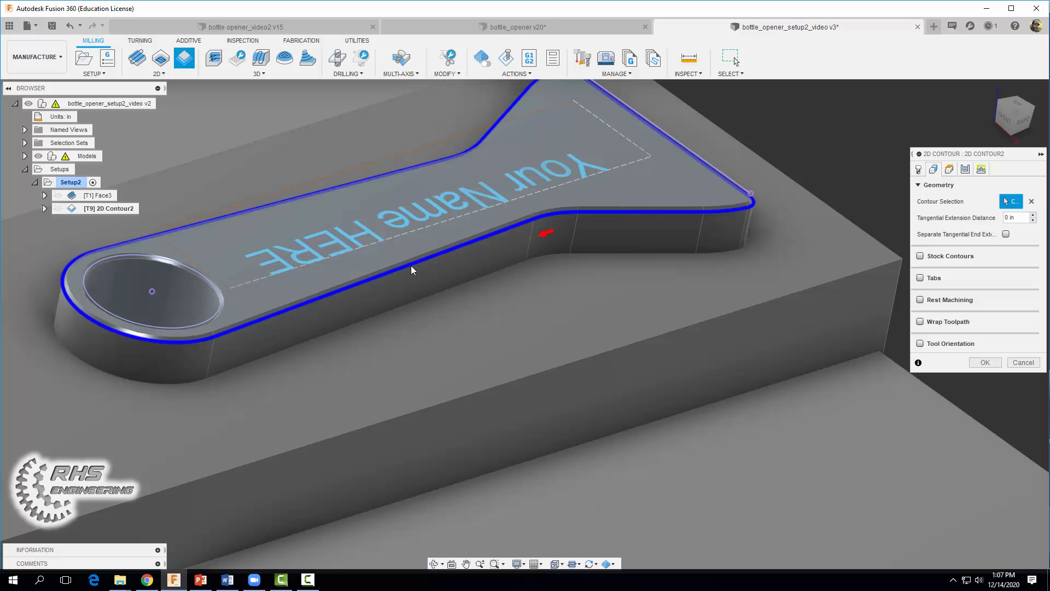
Add the hole's lower chamfer edge to the contour selection and generate the chamfer toolpath with 0 in width and 0.03 in tip offset.
scroll(159, 261, up, 5)
click(160, 264)
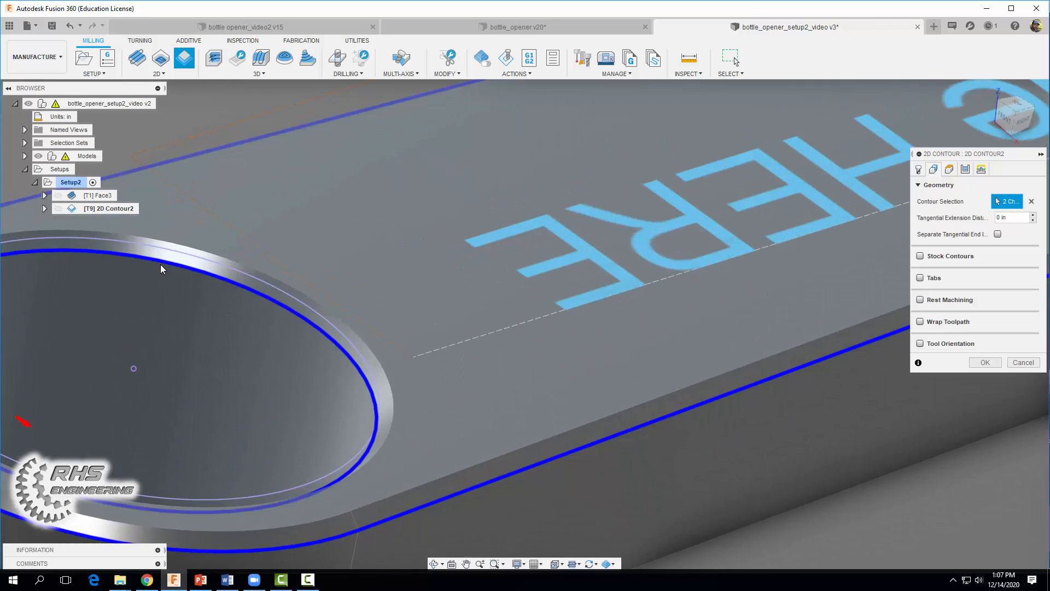
scroll(159, 264, down, 5)
scroll(159, 265, down, 3)
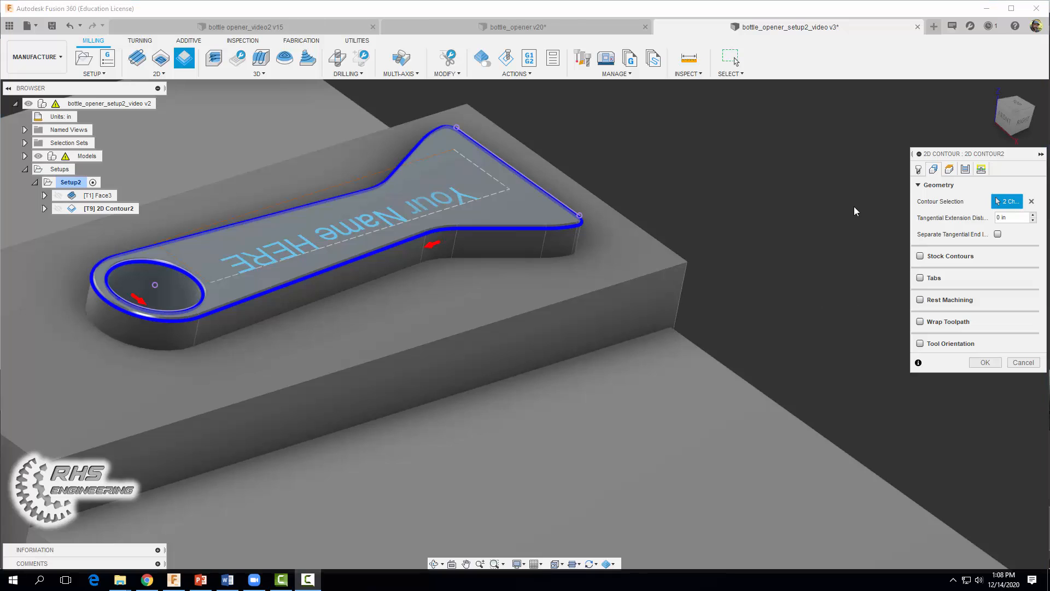
click(965, 170)
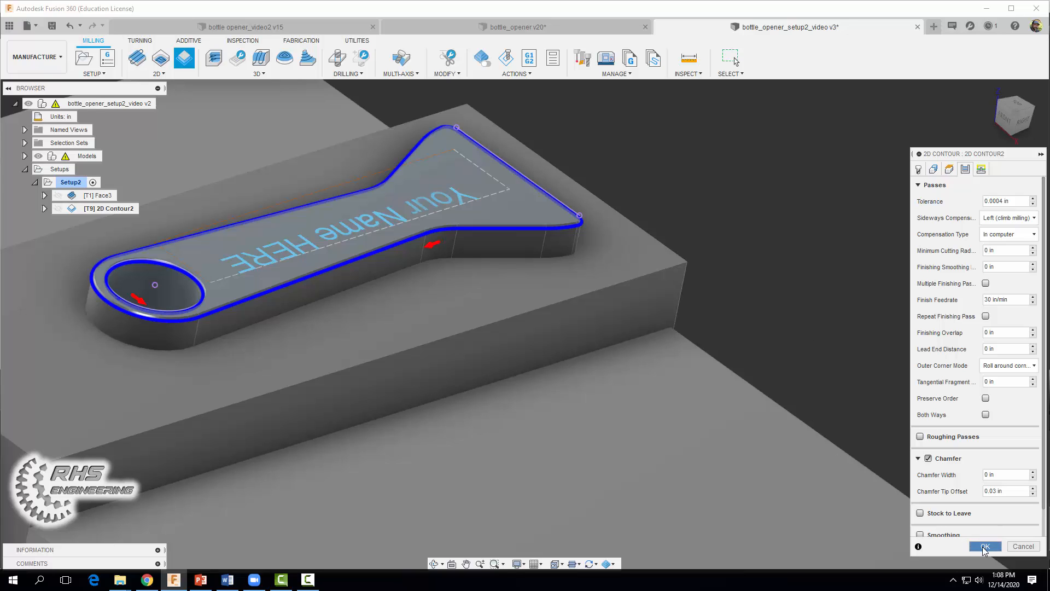
click(984, 546)
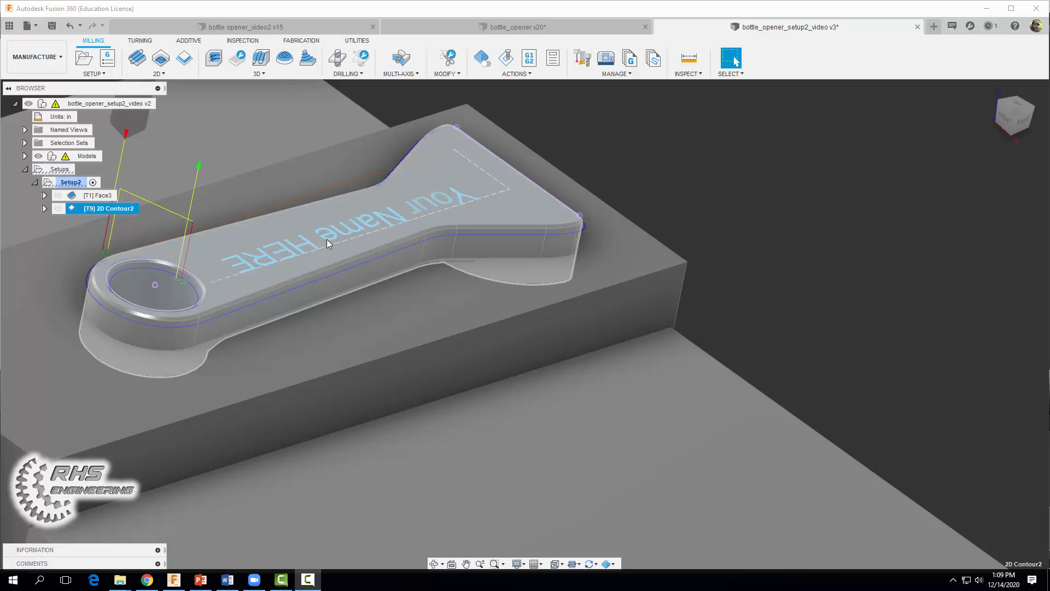
Create a Trace toolpath along the "Your Name HERE" text with tool 9, 0.01 in axial offset, and 0 in chamfer width and tip offset.
click(155, 75)
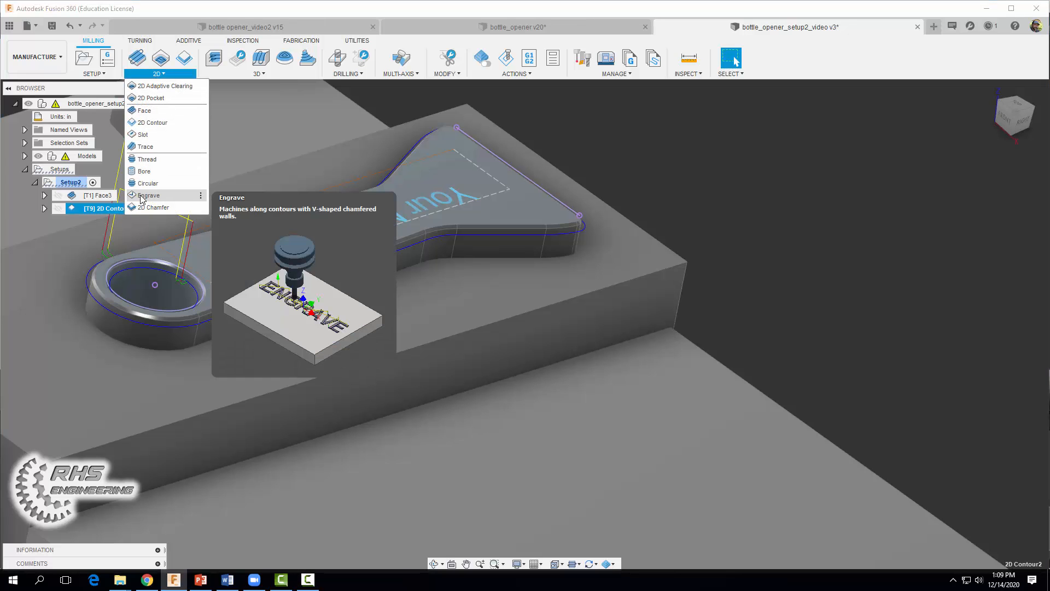
click(139, 147)
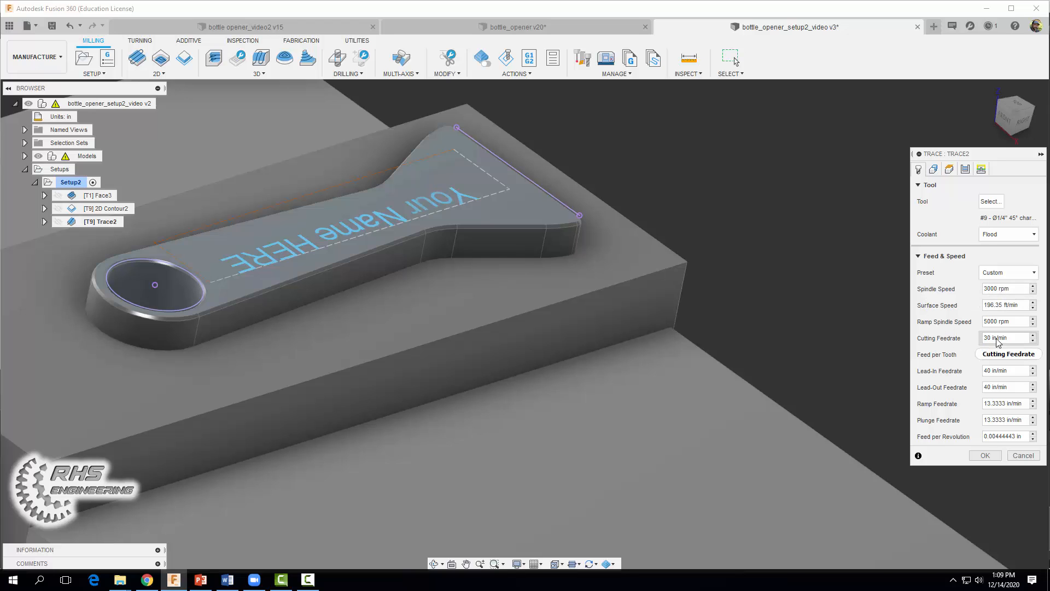
click(934, 170)
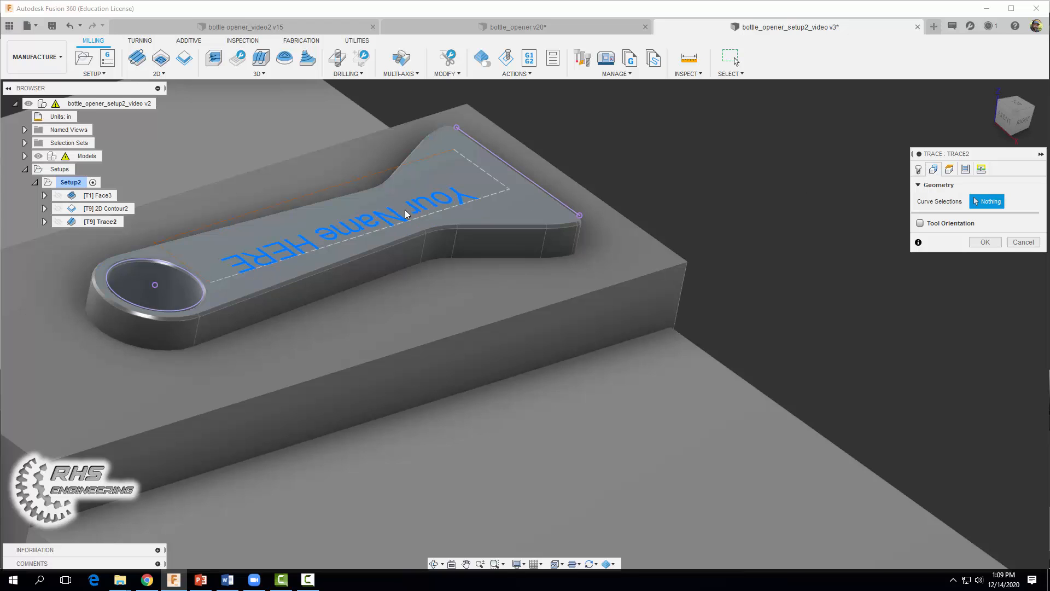
click(382, 221)
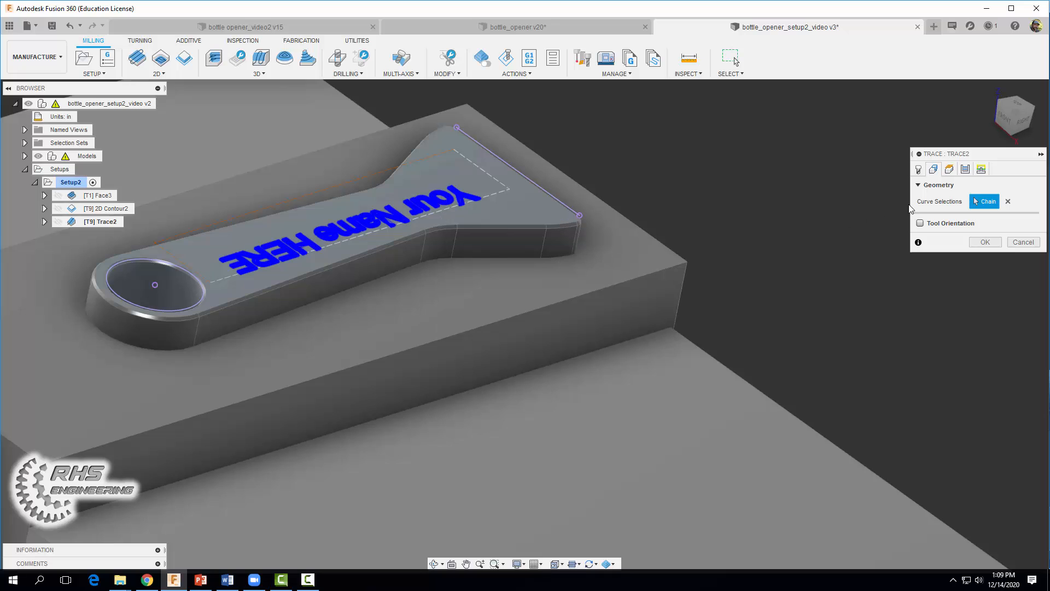
click(966, 169)
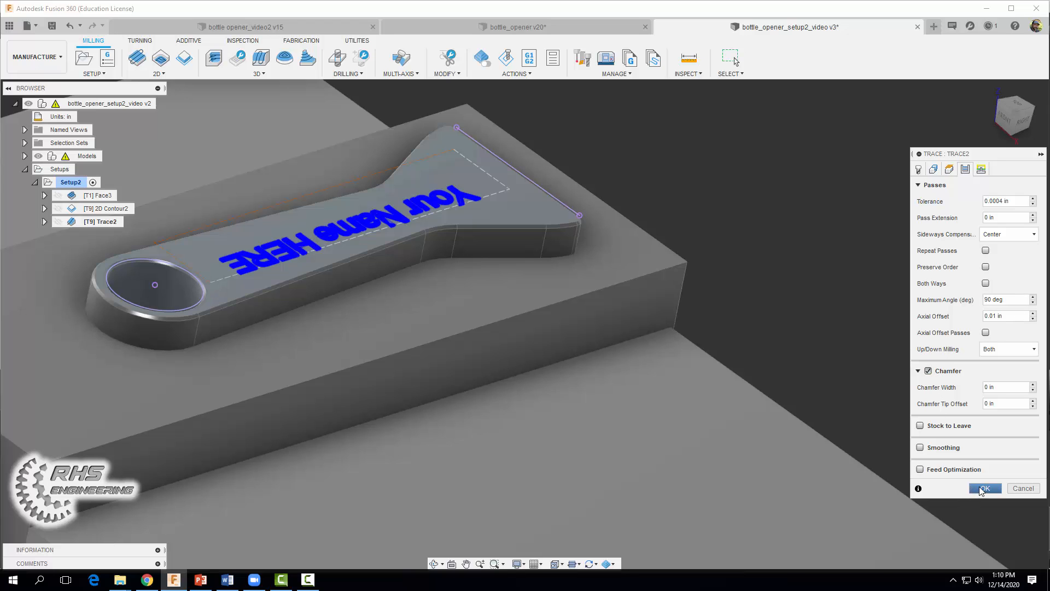
click(974, 490)
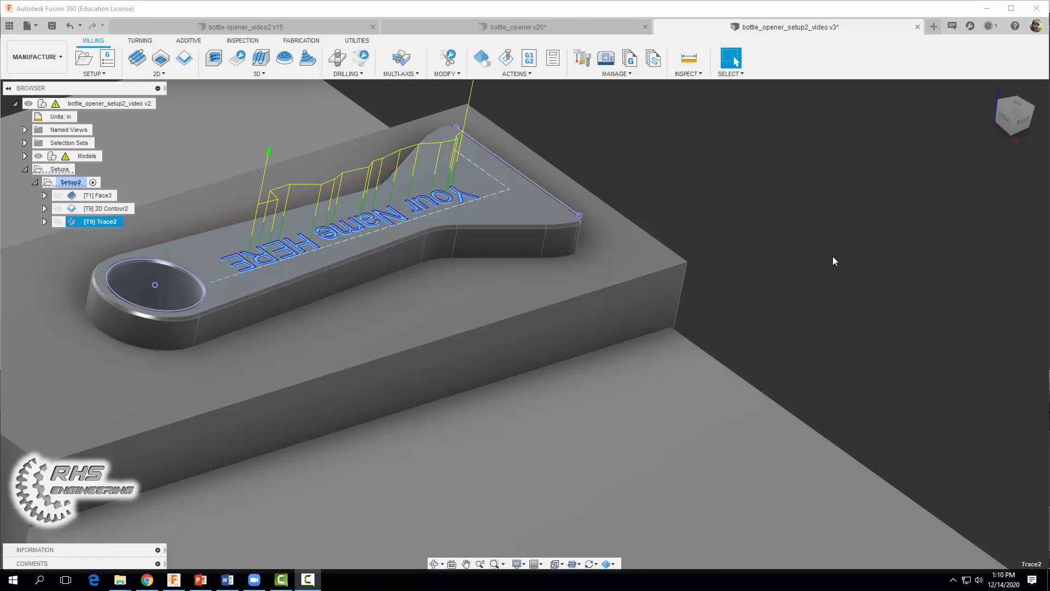
Simulate all operations of Setup2 with stock shown, and check the machining time and other statistics.
right_click(72, 184)
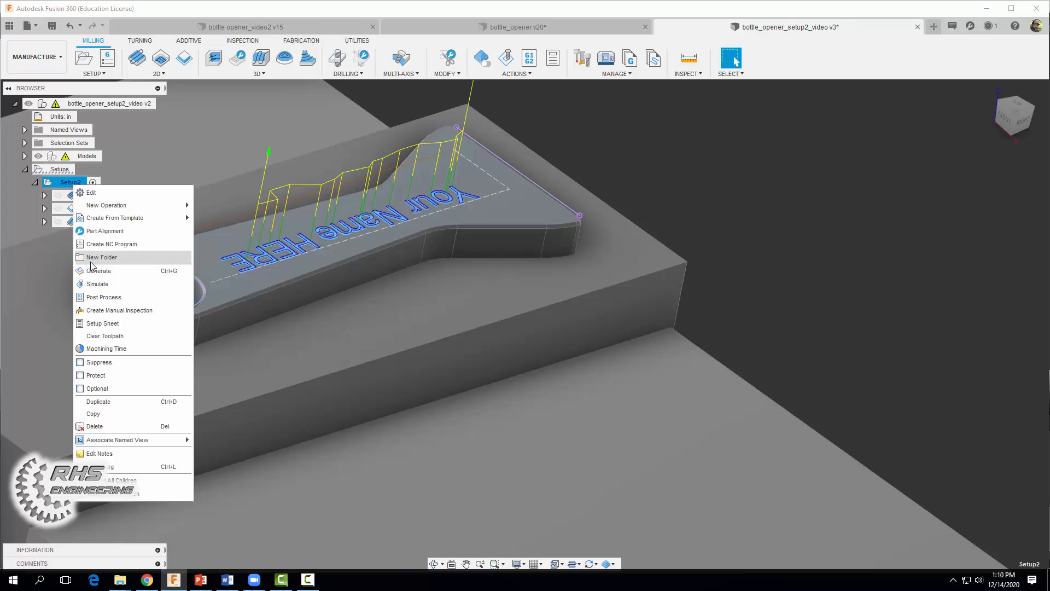
click(93, 284)
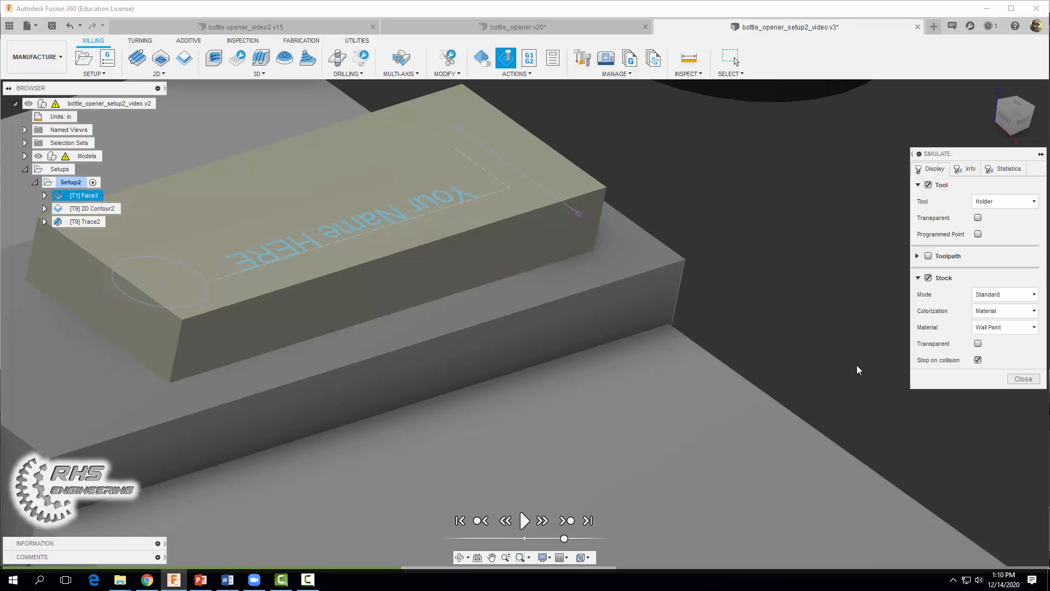
click(524, 520)
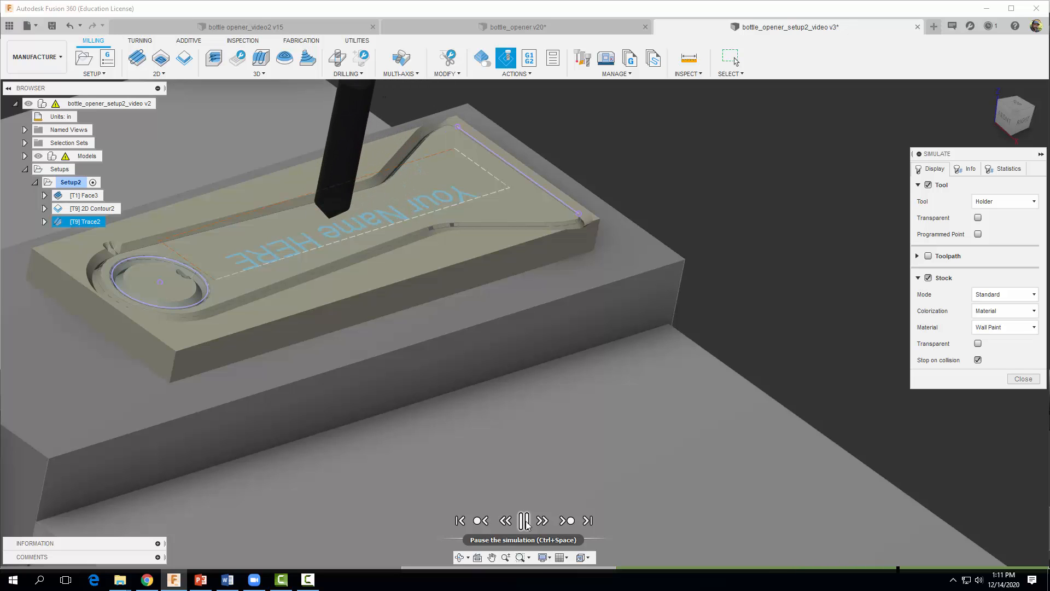
click(525, 521)
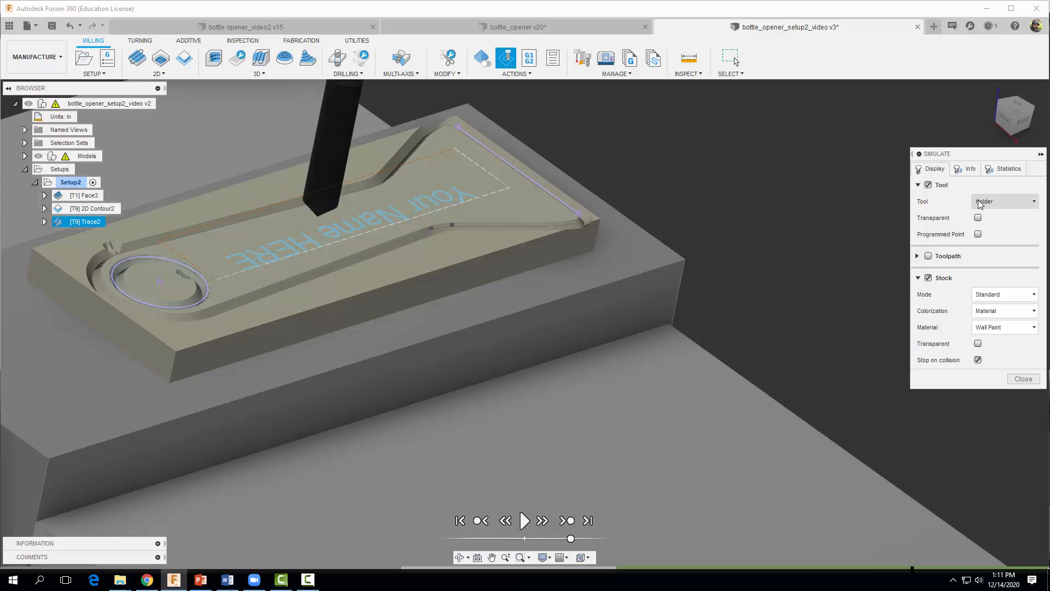
click(1005, 175)
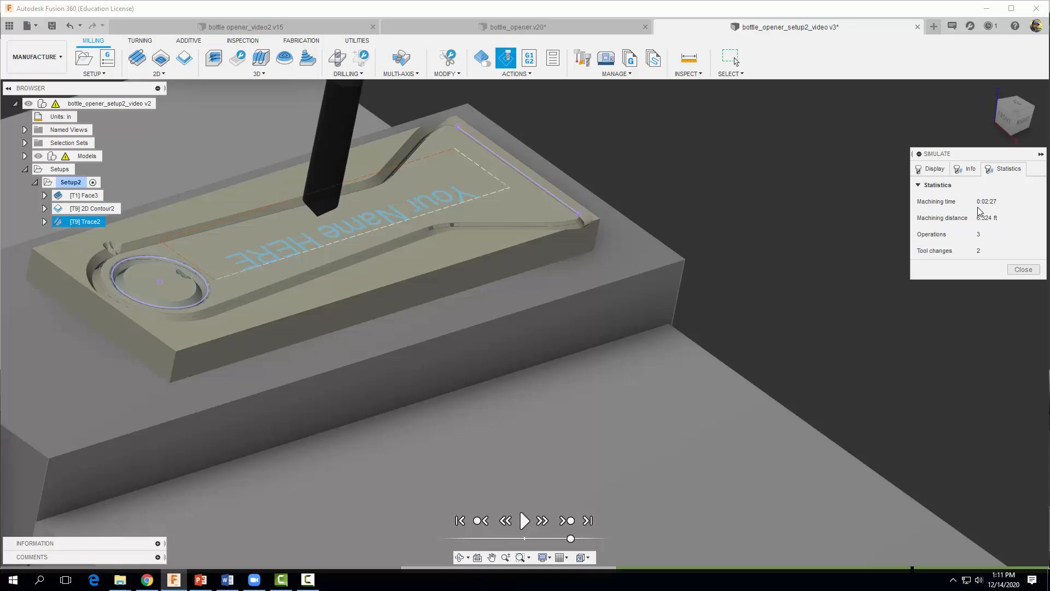
click(1022, 269)
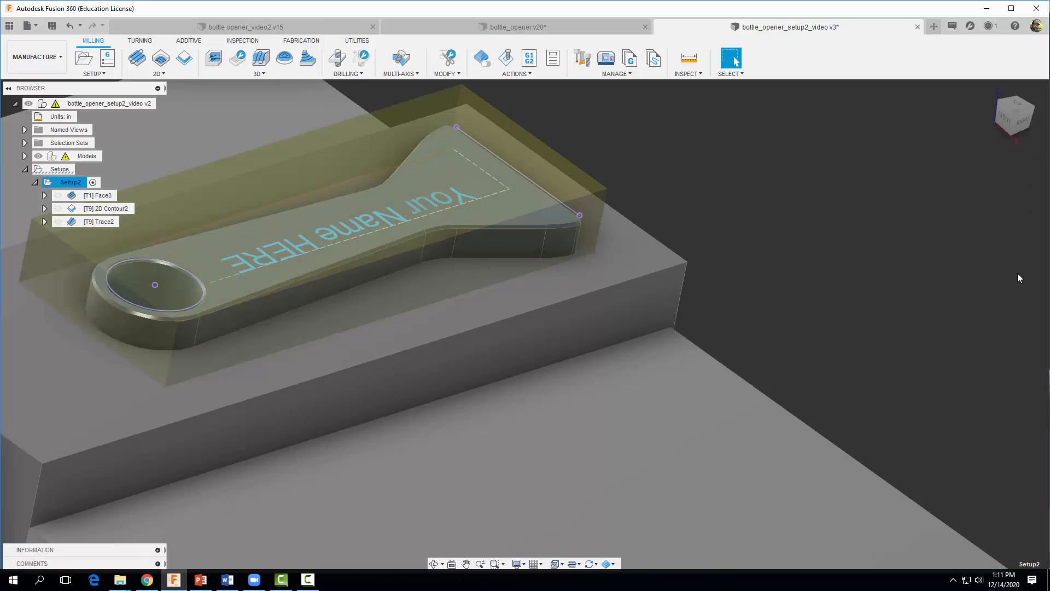